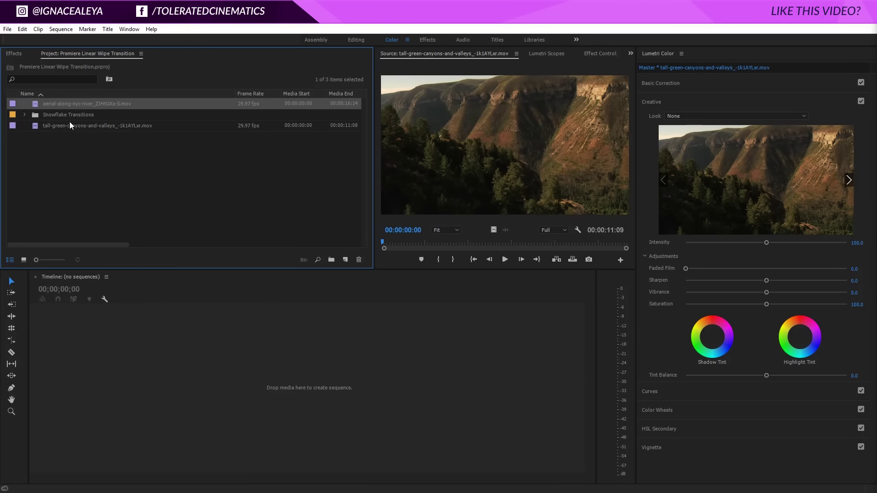
- Create a new 1920×1080 sequence, confirming frame size in Settings, named Transition
left_click(346, 260)
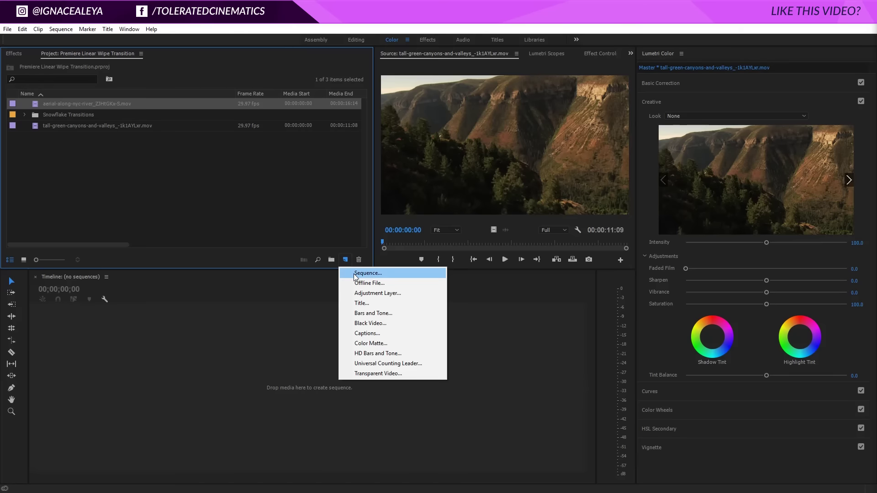
left_click(349, 274)
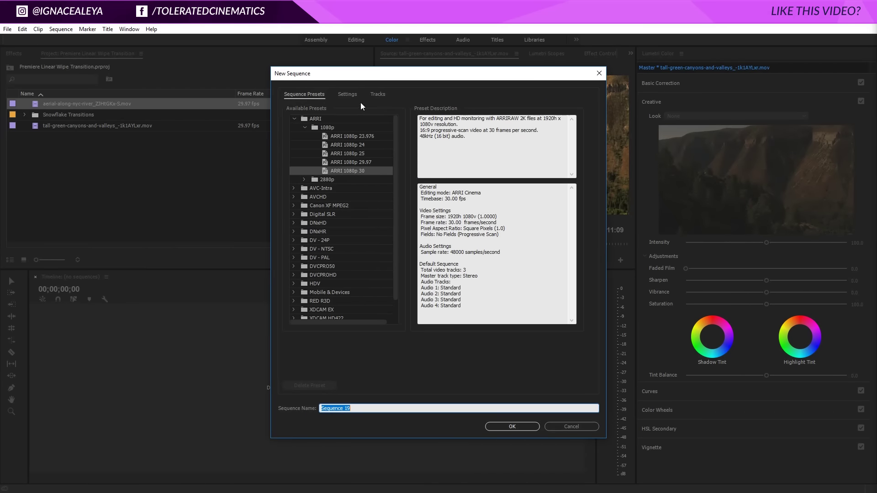
left_click(348, 95)
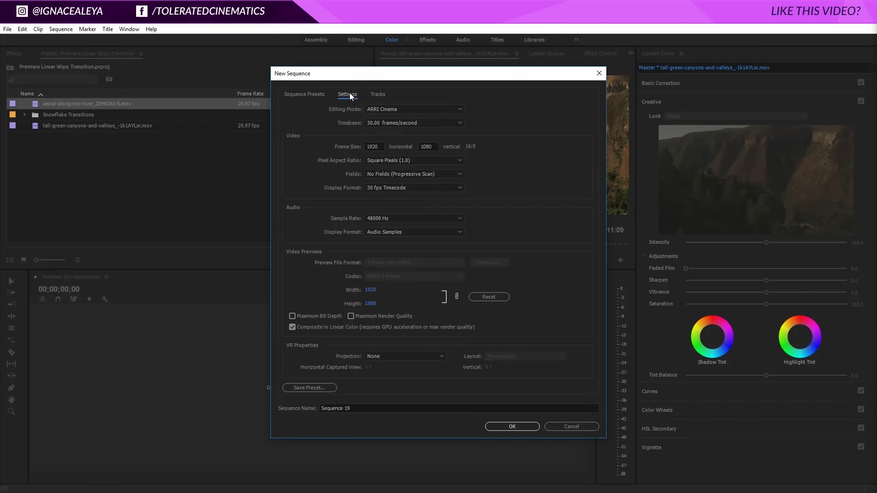
left_click(377, 146)
left_click(426, 147)
left_click(488, 409)
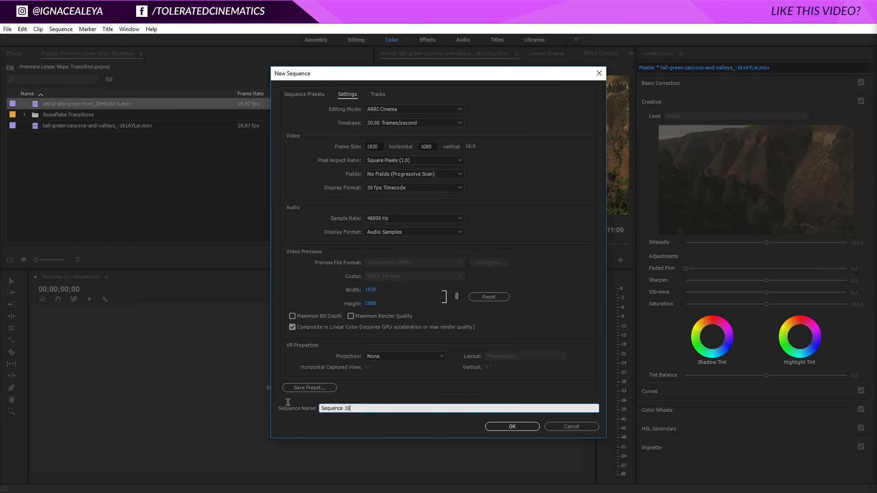
type("Tra")
type("nsitio")
key("Return")
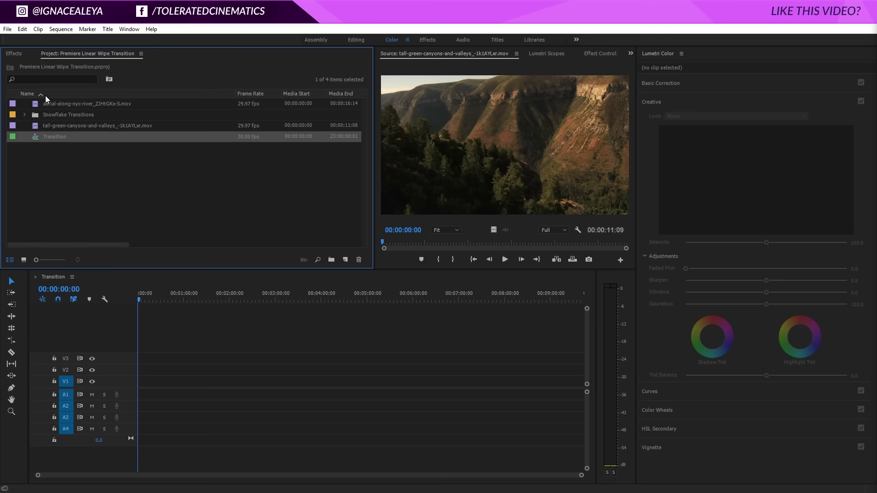
- Place the aerial city clip on V1 keeping existing sequence settings, in the Editing workspace
left_click_drag(37, 106, 141, 385)
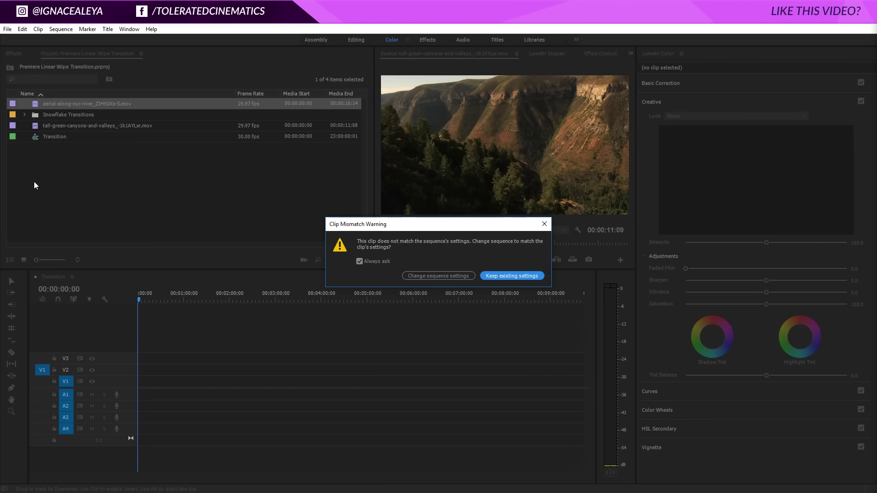
left_click(513, 277)
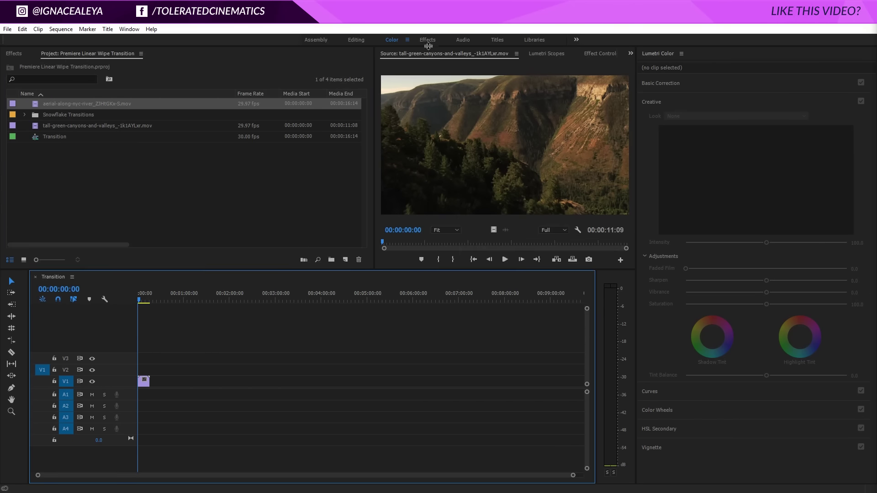
left_click(356, 40)
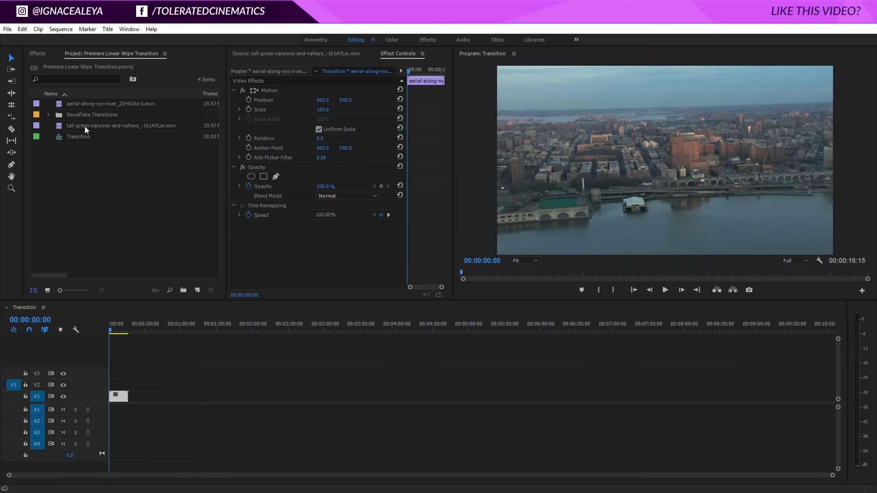
- Add the canyon clip after the city clip on V1 and preview around the cut
mouse_move(84, 125)
left_mouse_down()
mouse_move(151, 384)
mouse_move(133, 396)
left_mouse_up()
mouse_move(115, 329)
left_mouse_down()
mouse_move(136, 344)
mouse_move(126, 341)
left_mouse_up()
mouse_move(822, 475)
left_mouse_down()
mouse_move(653, 486)
mouse_move(156, 474)
left_mouse_up()
left_click(368, 332)
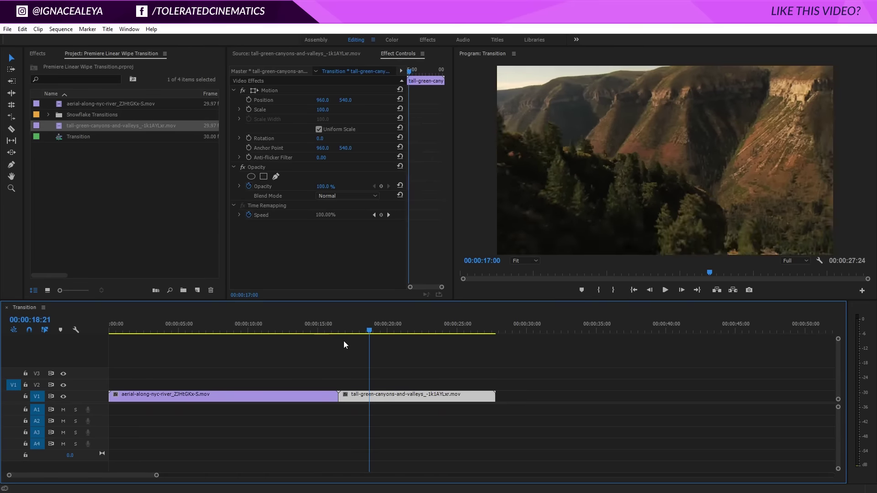
left_click(336, 330)
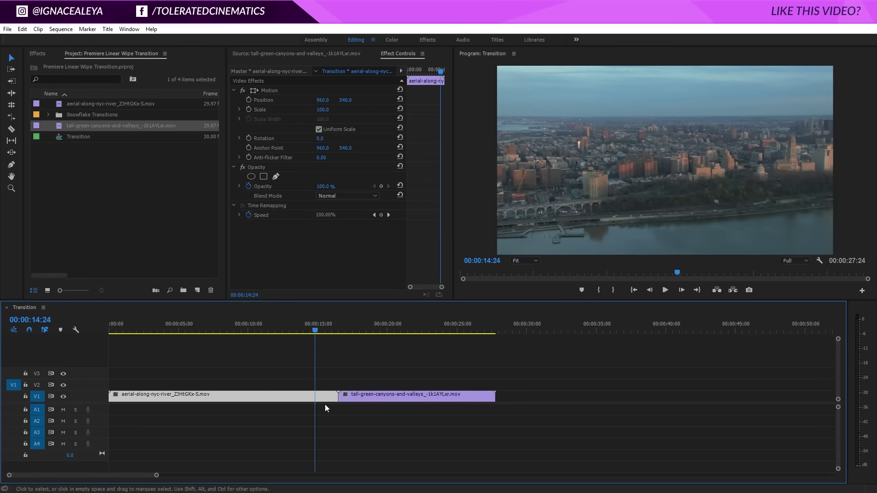
left_click(340, 328)
left_click_drag(345, 396, 374, 400)
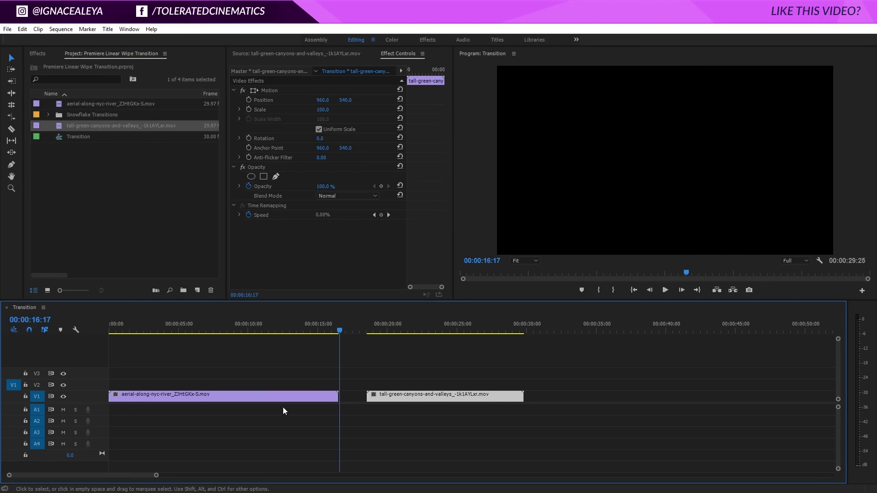
left_click(330, 397)
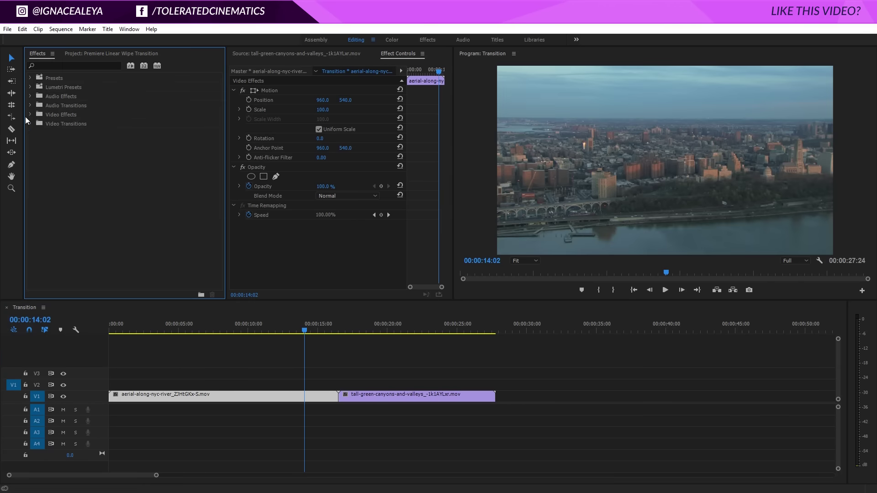
- Test a Dip to Black dissolve at the cut, play it, then remove it
left_click(32, 124)
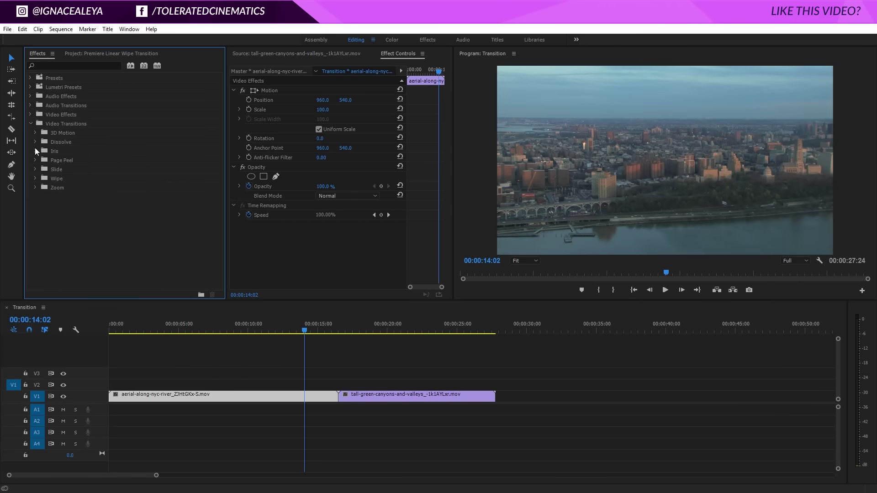
left_click(36, 142)
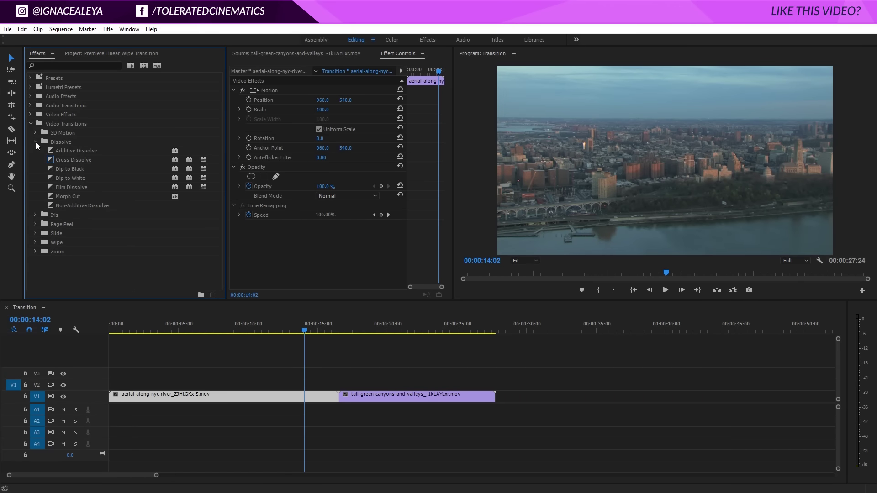
left_click_drag(70, 169, 337, 397)
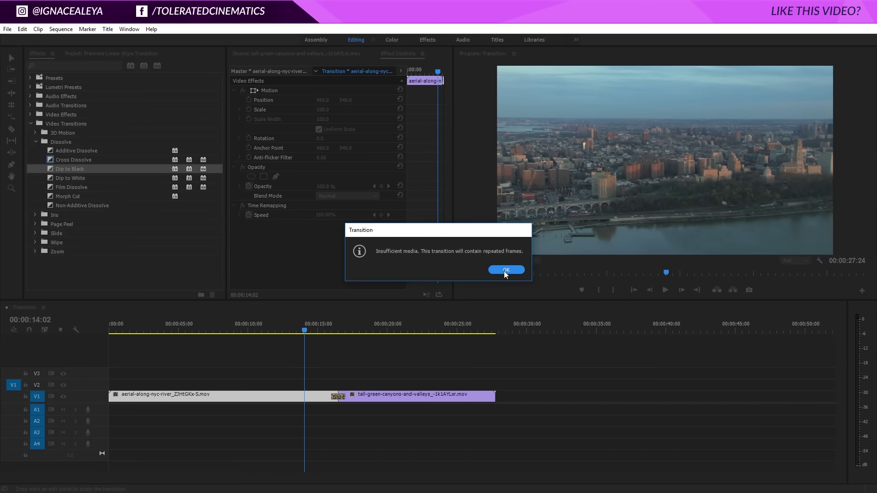
left_click(505, 272)
key("space")
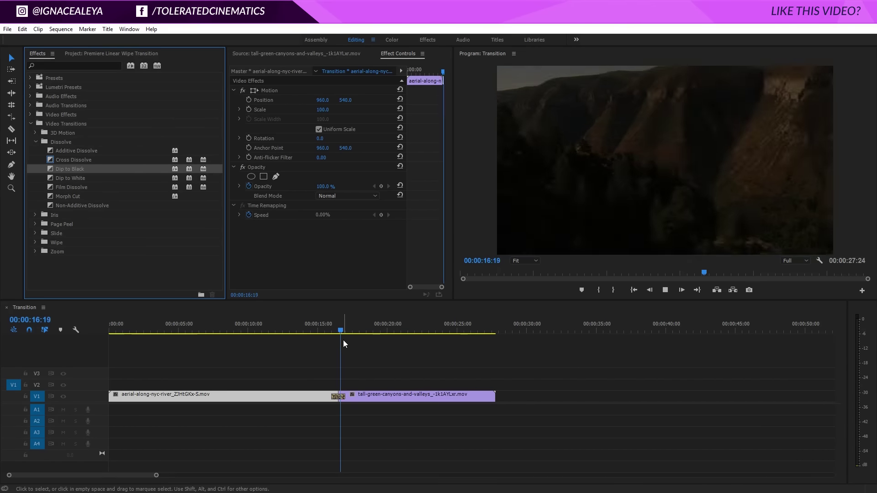
left_click(336, 396)
key("Delete")
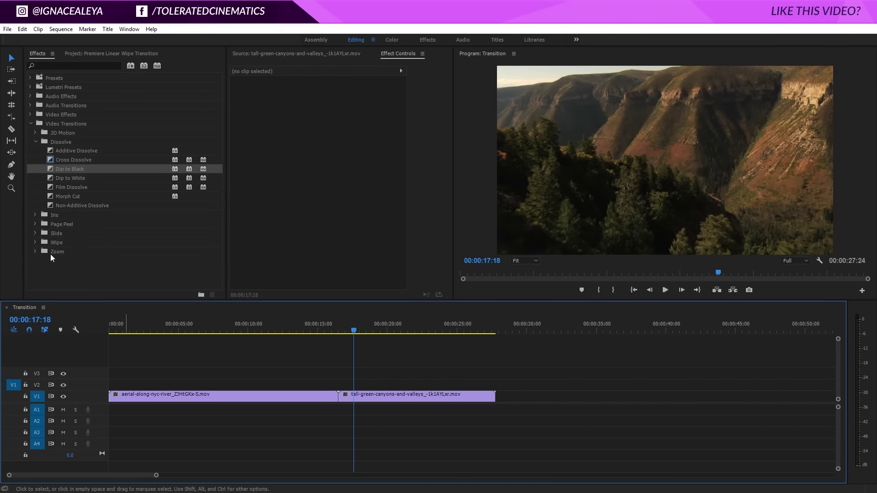
- Test a Cross Dissolve at the cut, play through it, then remove it
left_click_drag(59, 163, 342, 401)
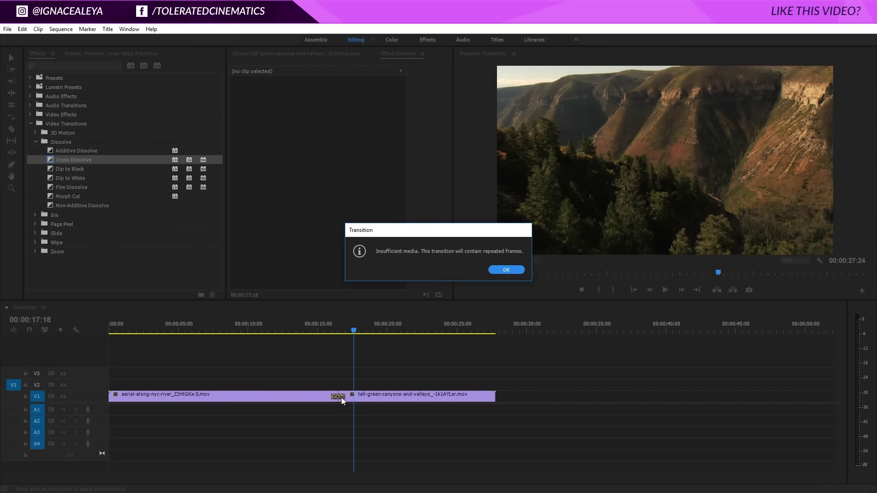
left_click(503, 270)
left_click(329, 332)
key("space")
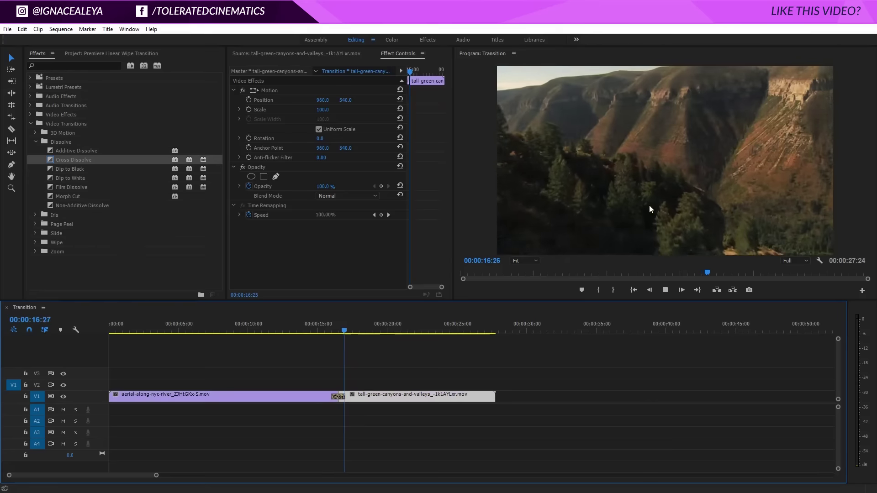
key("space")
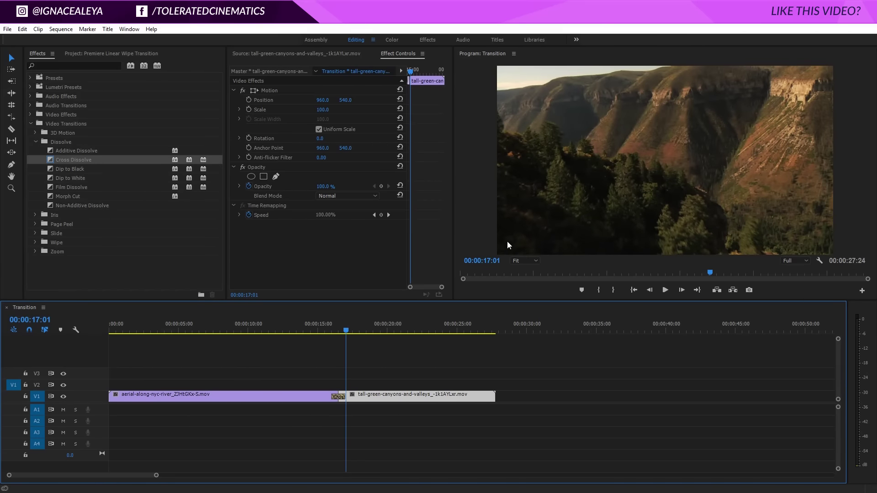
key("space")
key("space")
left_click(340, 396)
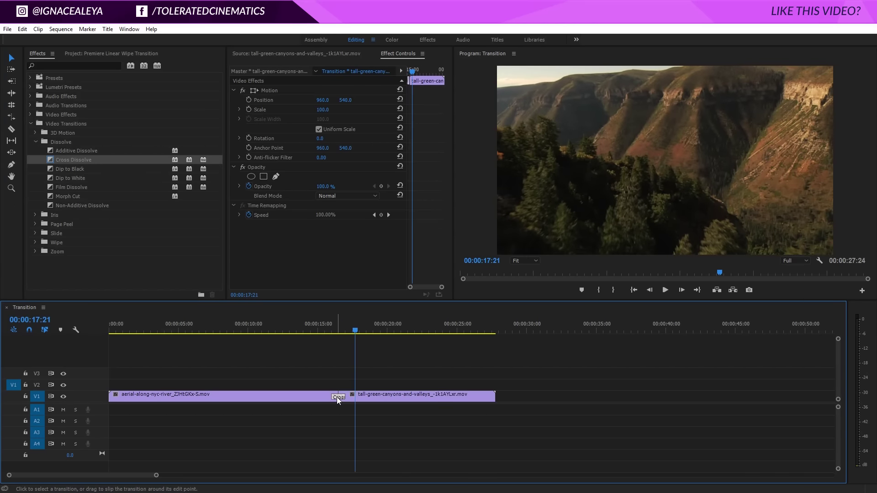
key("Delete")
- Trim the aerial clip's end, butt the canyon clip against it, test another Cross Dissolve and remove it
left_click_drag(352, 400, 388, 398)
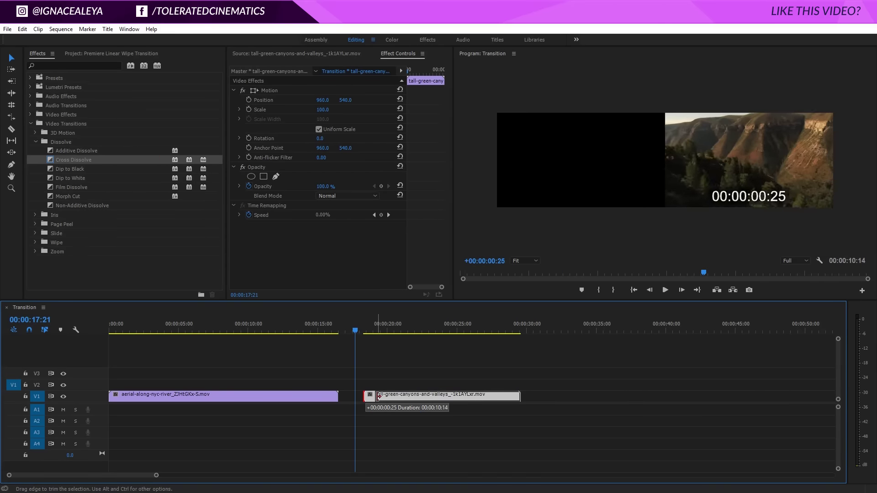
left_click_drag(330, 396, 326, 396)
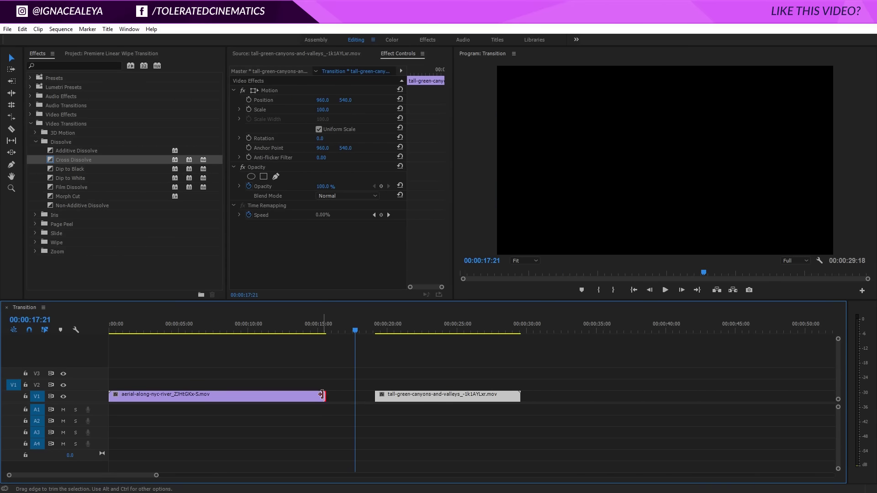
left_click_drag(404, 396, 358, 397)
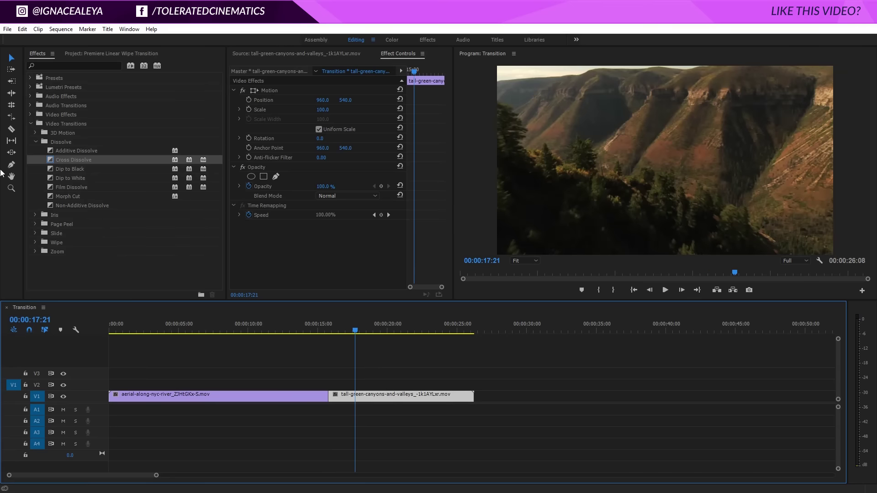
left_click_drag(61, 168, 330, 397)
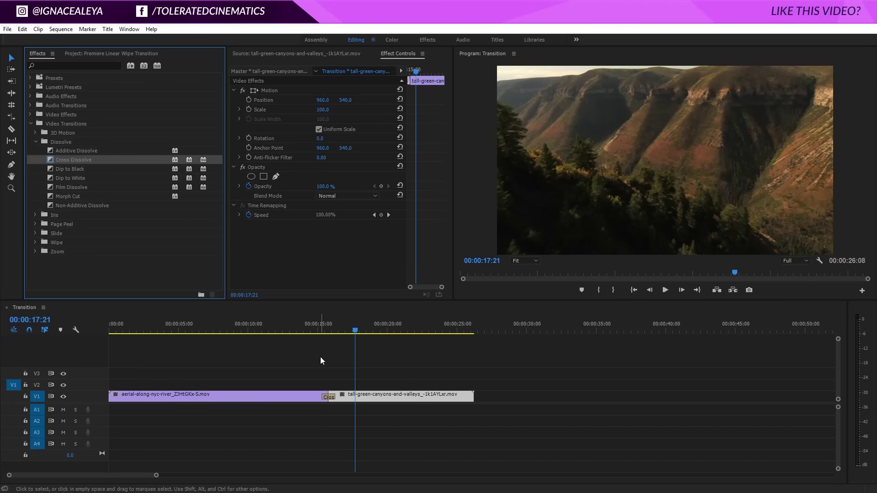
left_click(320, 332)
key("space")
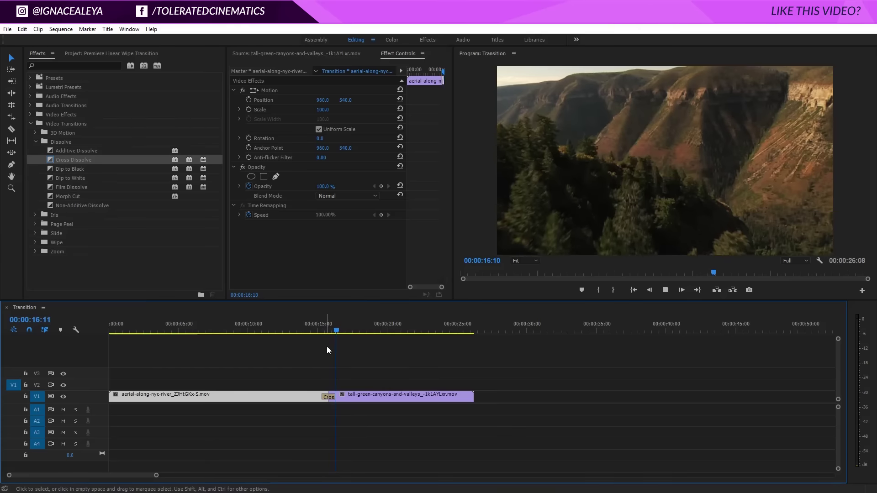
left_click(329, 399)
key("Delete")
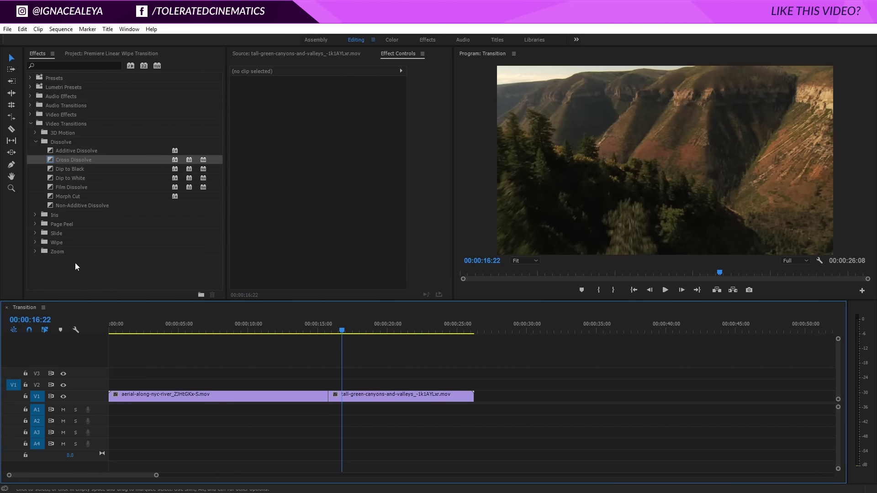
left_click(36, 242)
scroll(74, 266, "down", 1)
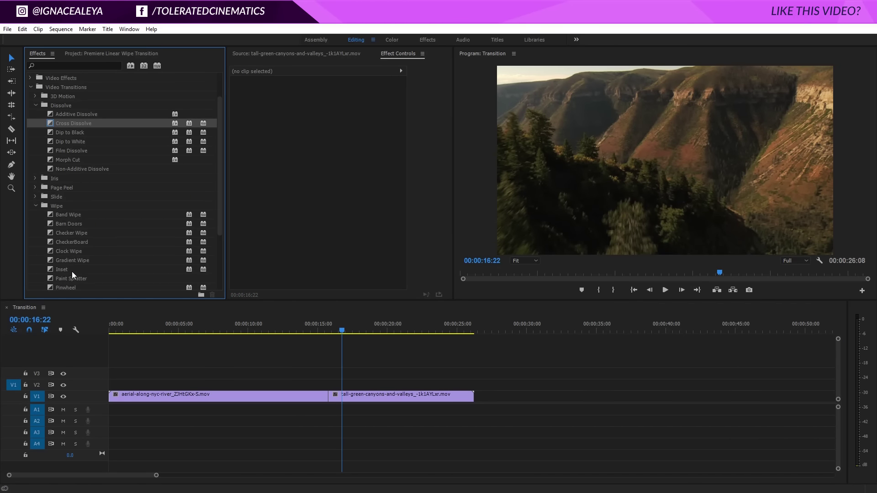
scroll(71, 280, "down", 2)
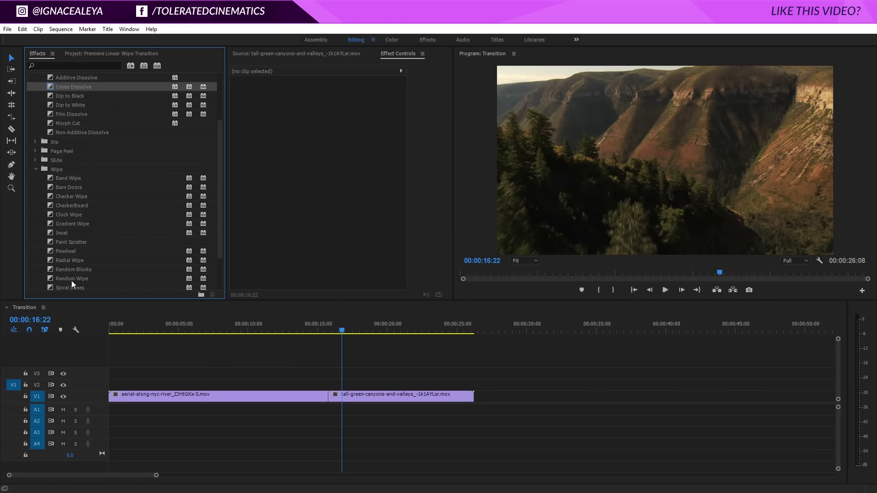
scroll(68, 276, "down", 1)
left_click_drag(62, 269, 329, 396)
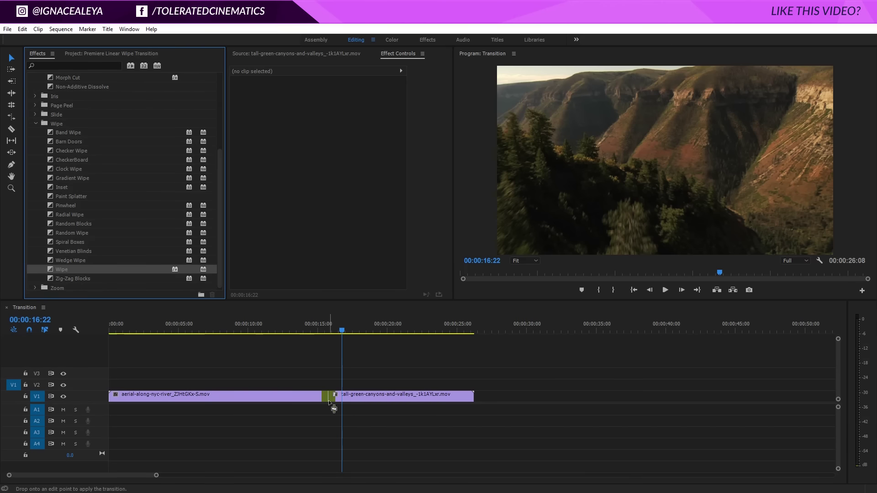
left_click(324, 326)
key("space")
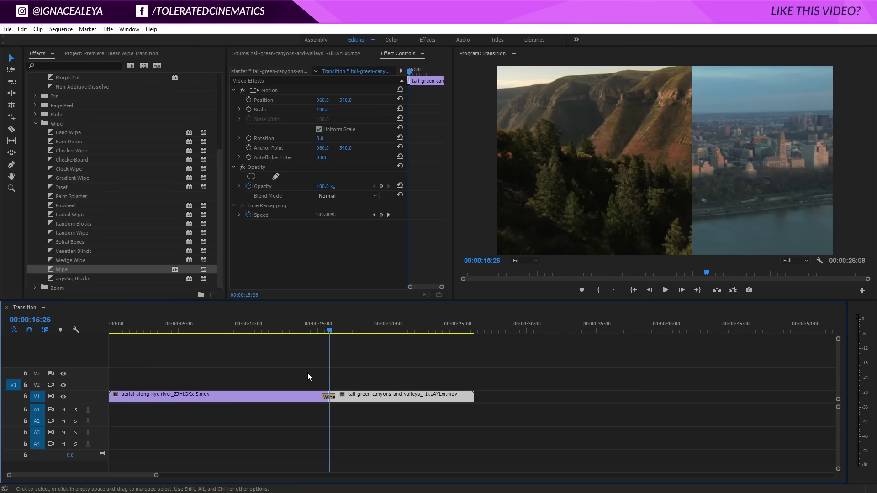
left_click(330, 399)
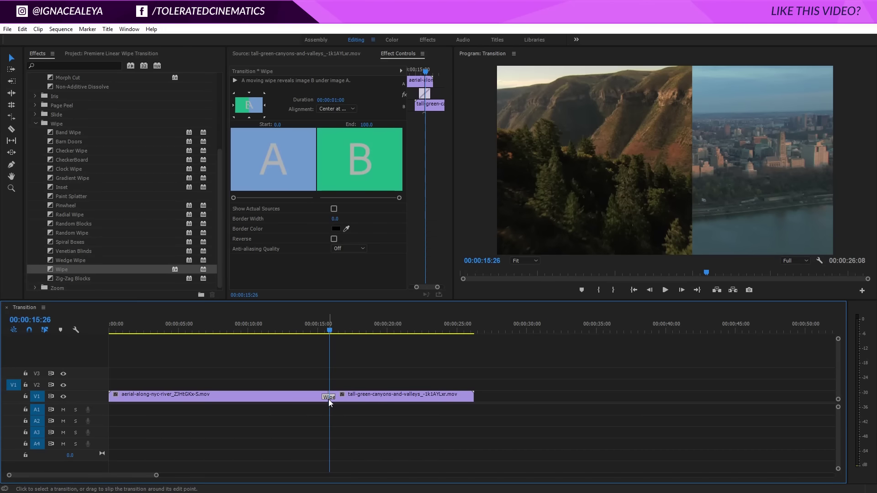
key("Delete")
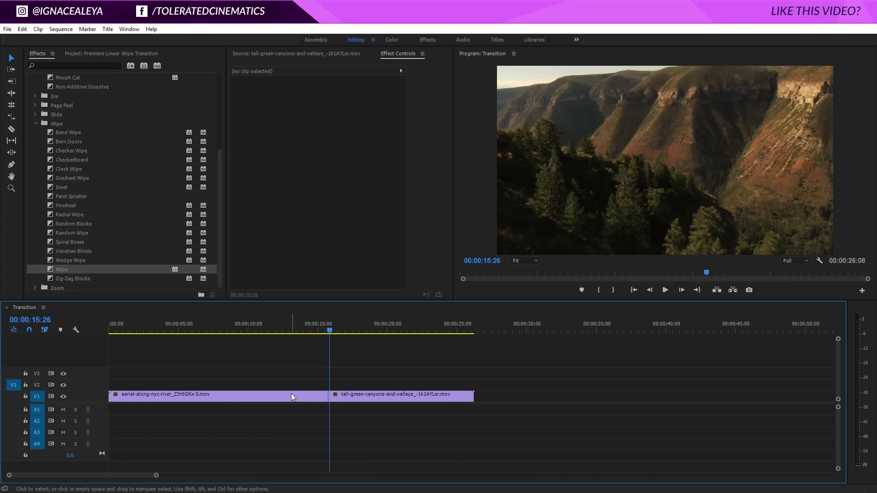
- Move the aerial clip up to V2 and slide the canyon clip earlier on V1 to overlap it
left_click(276, 398)
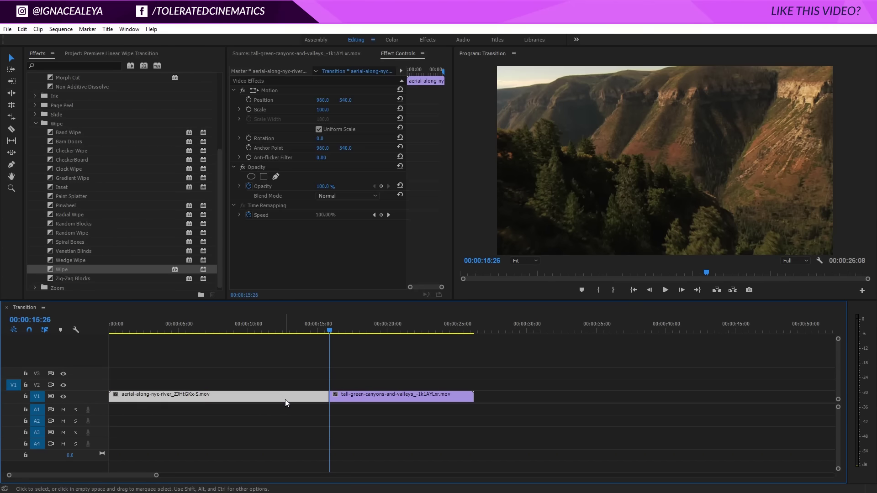
left_click_drag(285, 399, 301, 387)
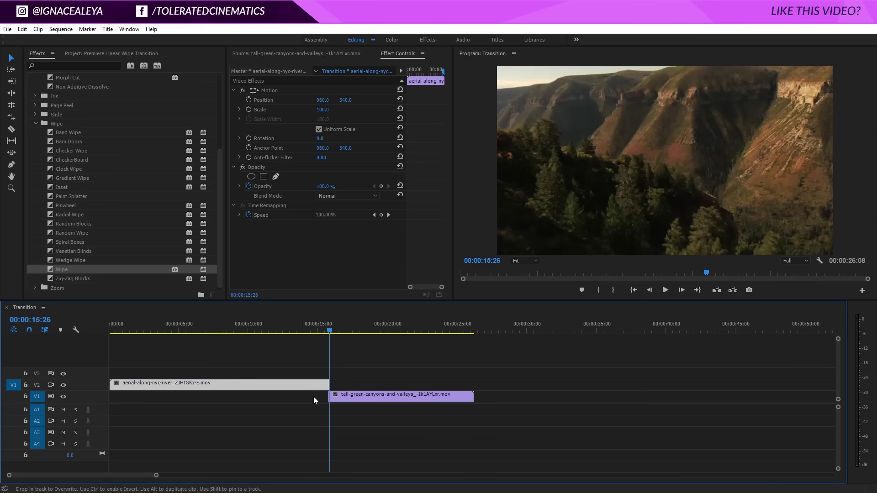
left_click(340, 400)
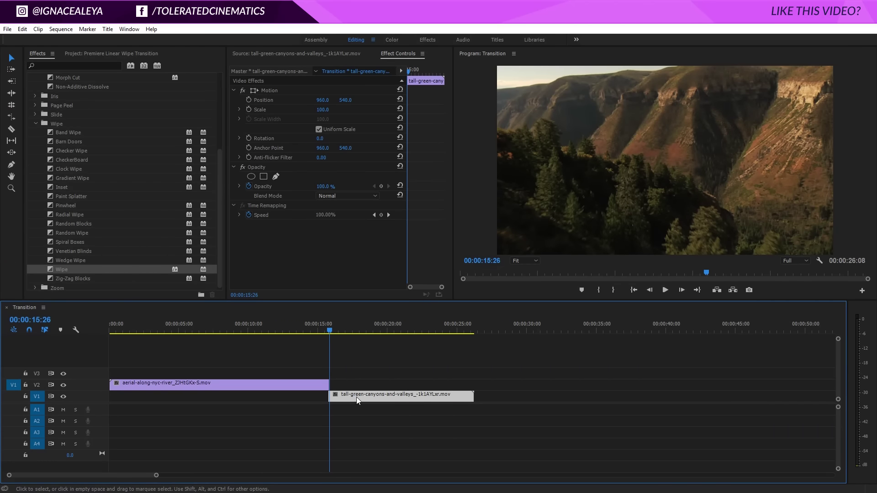
left_click_drag(362, 397, 326, 391)
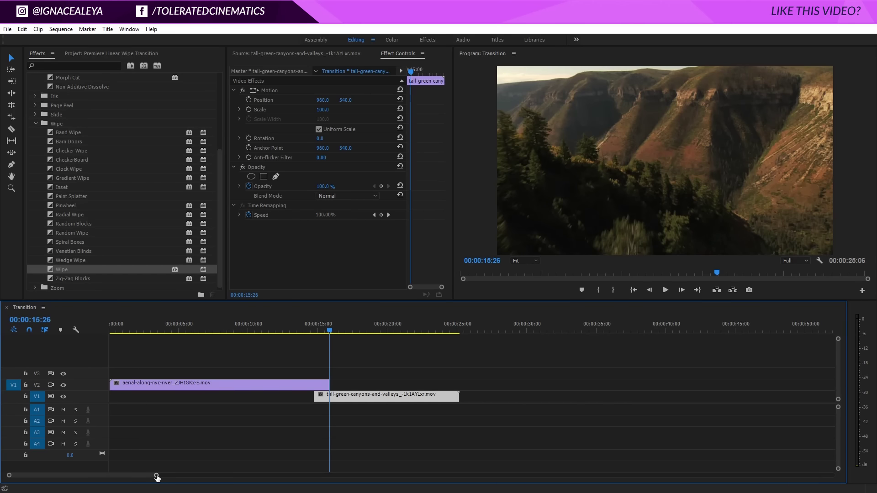
- Zoom in and play the overlap, then select the aerial clip on V2
left_click_drag(156, 475, 103, 478)
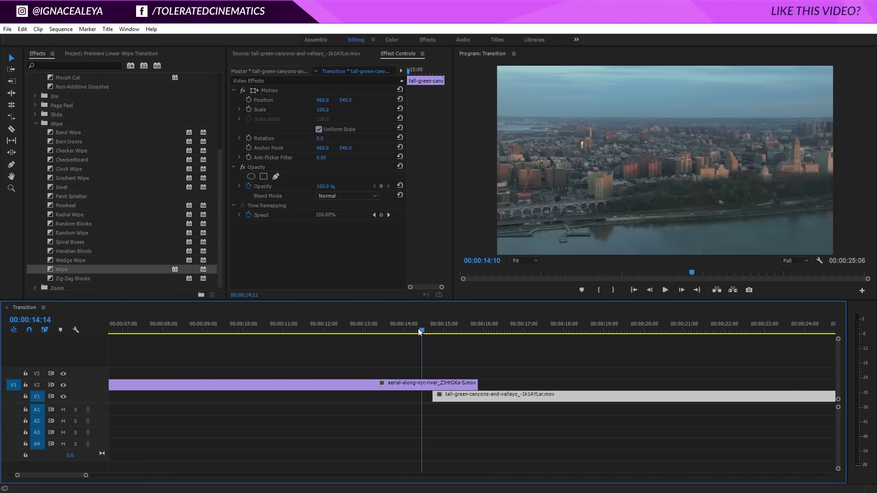
left_click_drag(417, 329, 433, 335)
key("space")
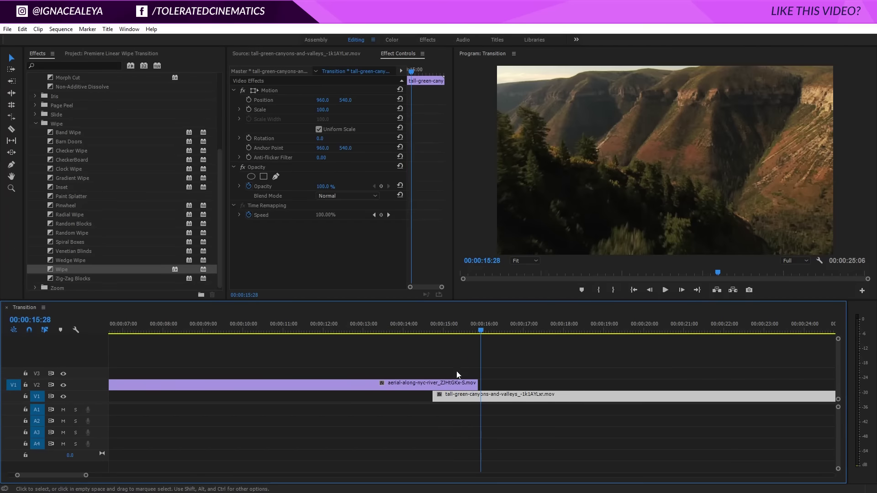
key("space")
left_click(450, 330)
left_click_drag(450, 330, 434, 331)
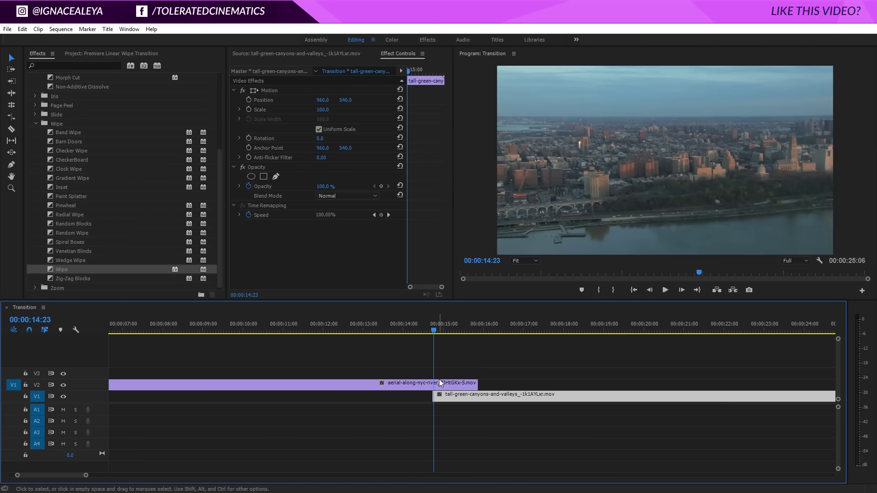
left_click(437, 395)
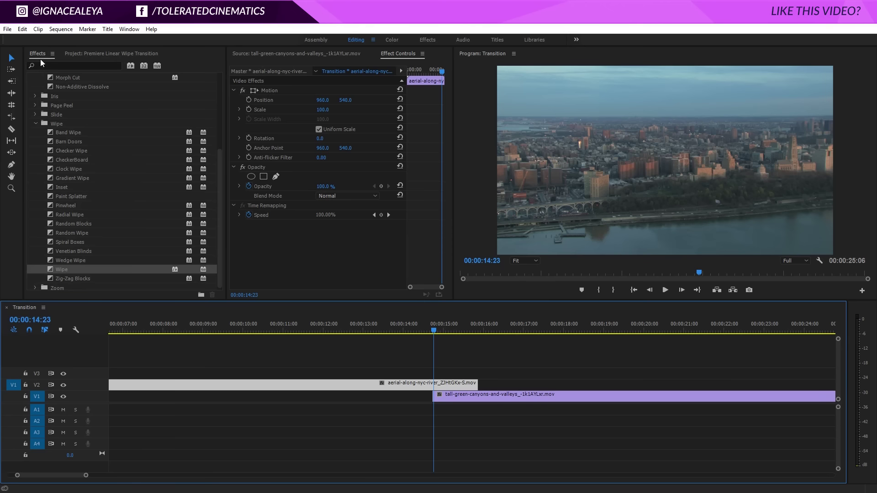
- Search 'line' and apply Linear Wipe to the aerial clip on V2, showing its effect controls
left_click(61, 63)
type("lin")
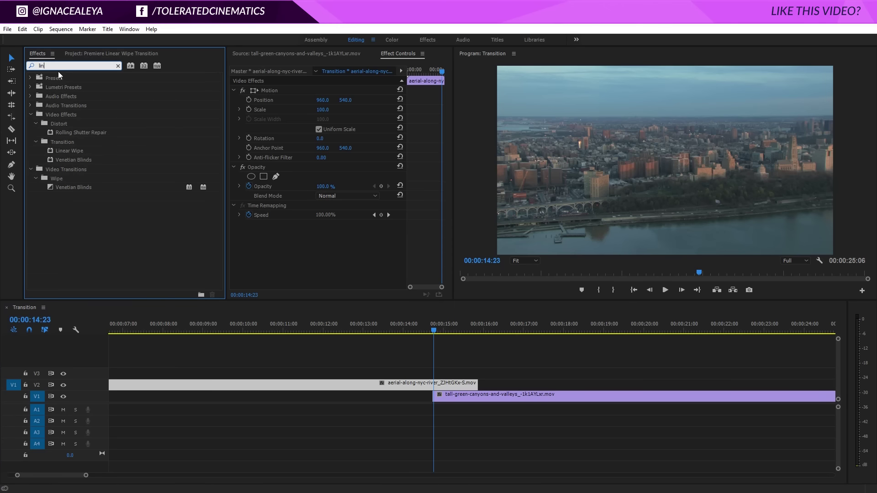
type("e")
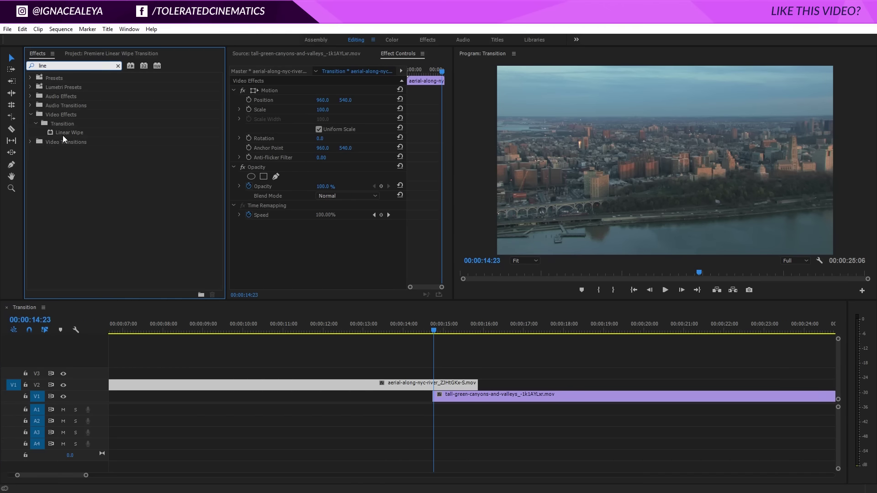
left_click_drag(61, 132, 443, 382)
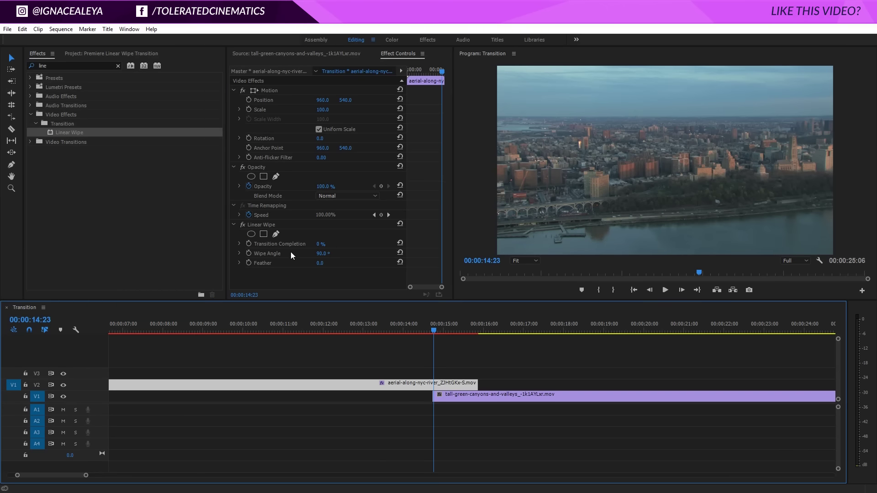
left_click(442, 399)
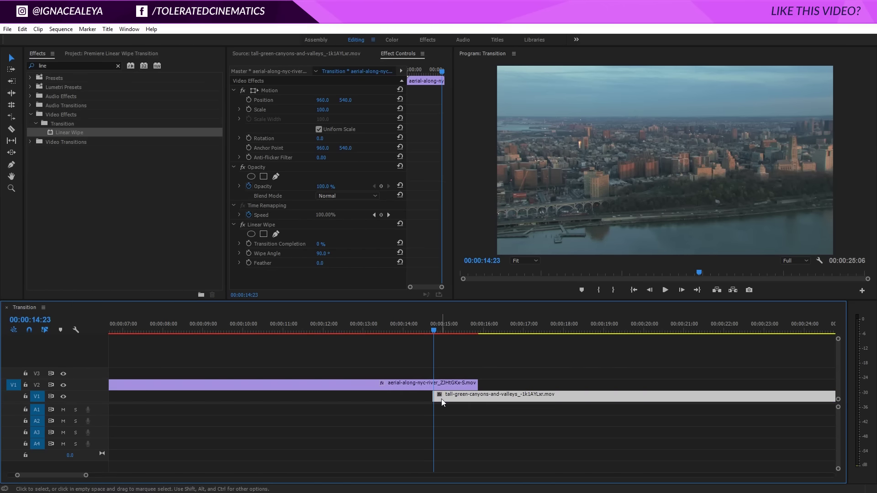
left_click(431, 332)
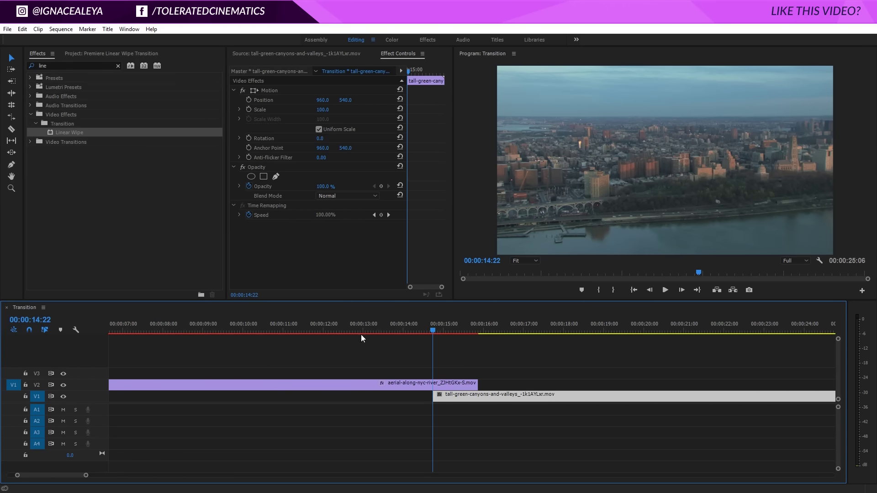
left_click(445, 385)
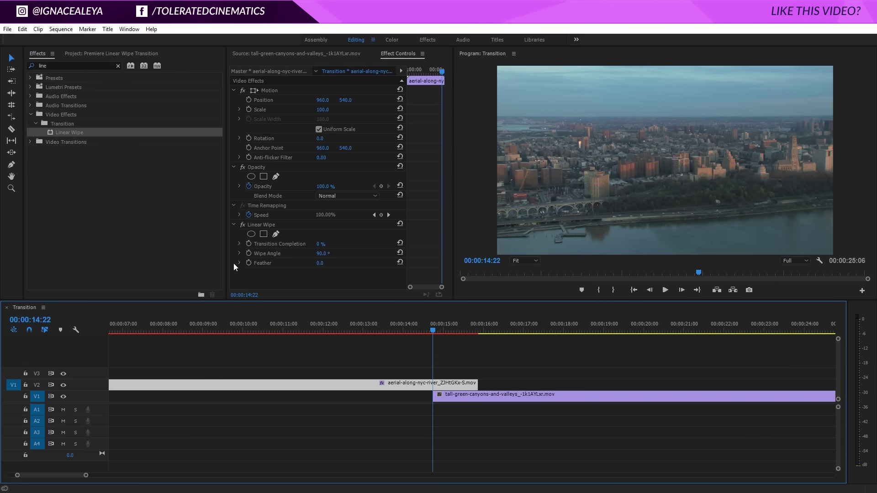
- Keyframe Transition Completion from 0% to 100% about a second later
left_click(249, 244)
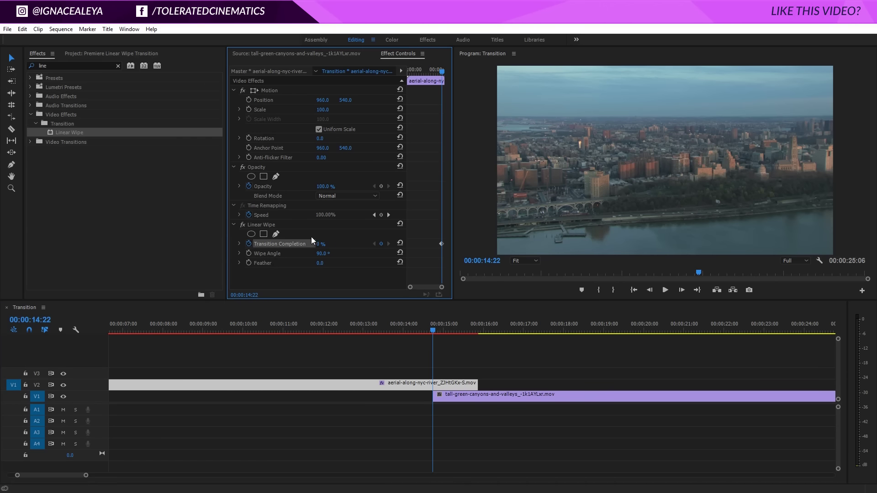
left_click_drag(434, 331, 477, 336)
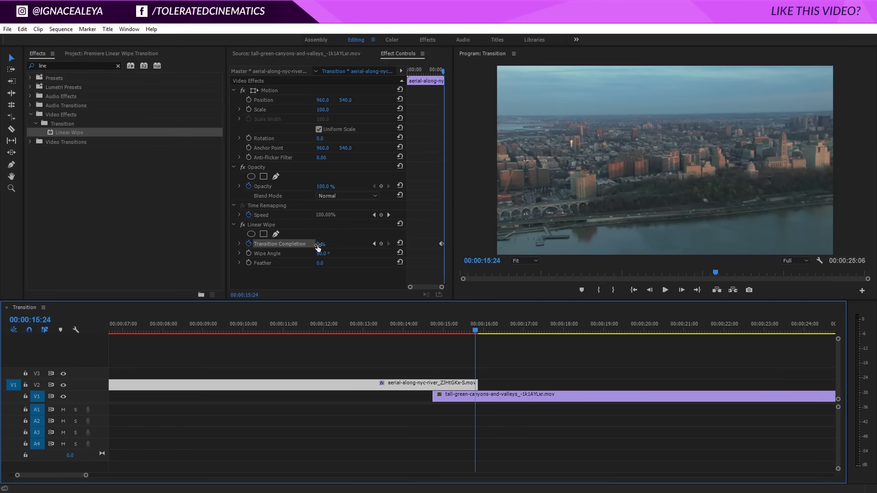
left_click_drag(317, 247, 384, 248)
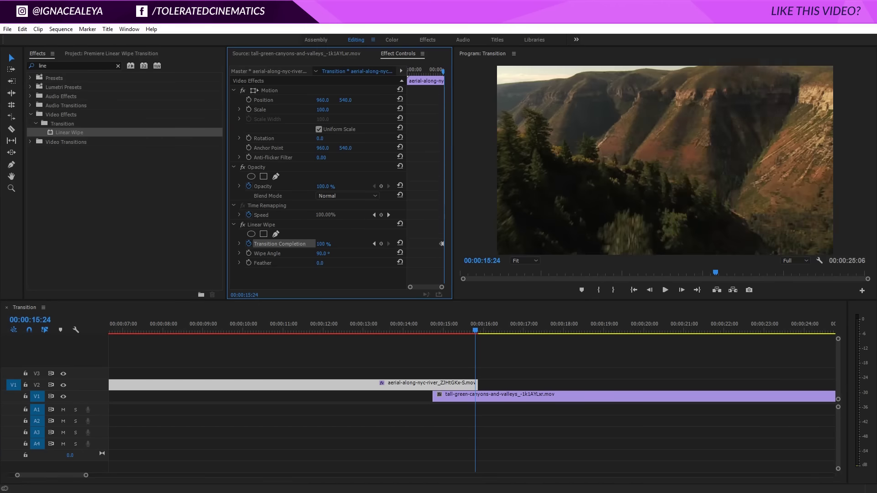
- Play back the wipe from before its start and return to the effect settings
left_click(475, 330)
scroll(488, 381, "up", 2, "alt")
scroll(485, 380, "up", 2, "alt")
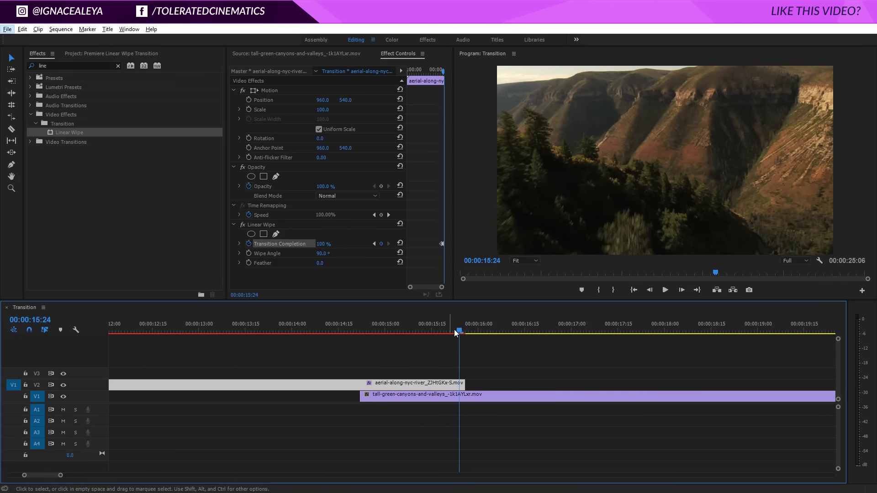
left_click_drag(455, 329, 349, 329)
key("space")
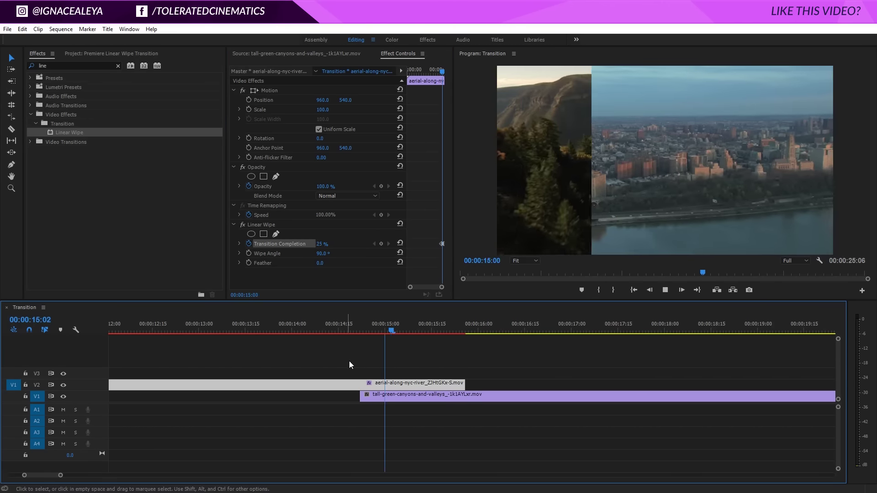
left_click(431, 328)
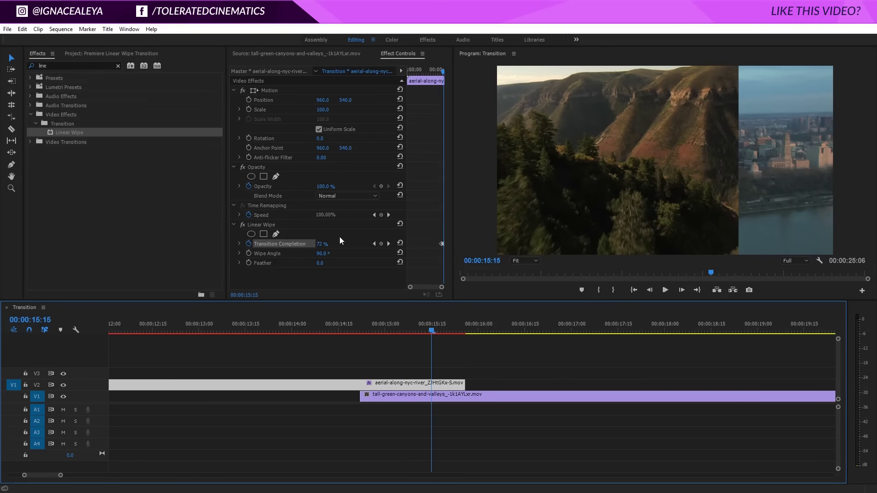
left_click(321, 253)
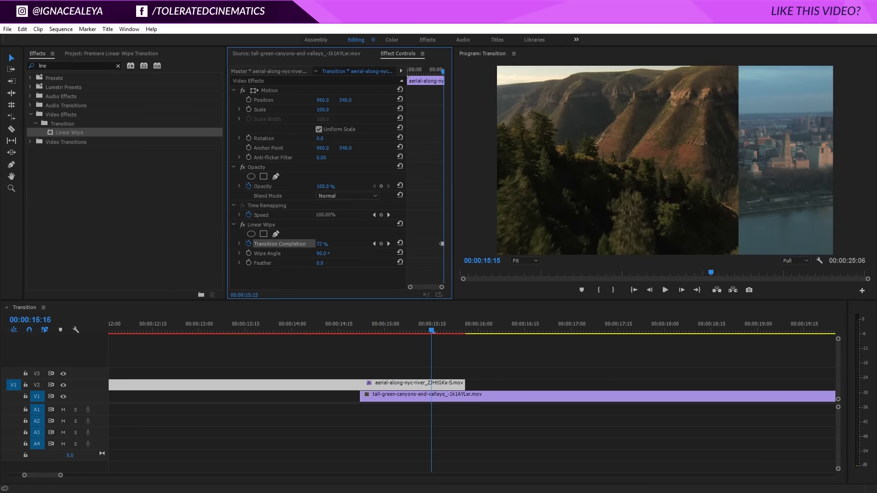
- Scrub the Wipe Angle to a diagonal, previewing, settling on 227°
mouse_move(322, 254)
left_mouse_down()
mouse_move(303, 254)
mouse_move(400, 253)
mouse_move(296, 253)
left_mouse_up()
left_click_drag(382, 327, 357, 328)
key("space")
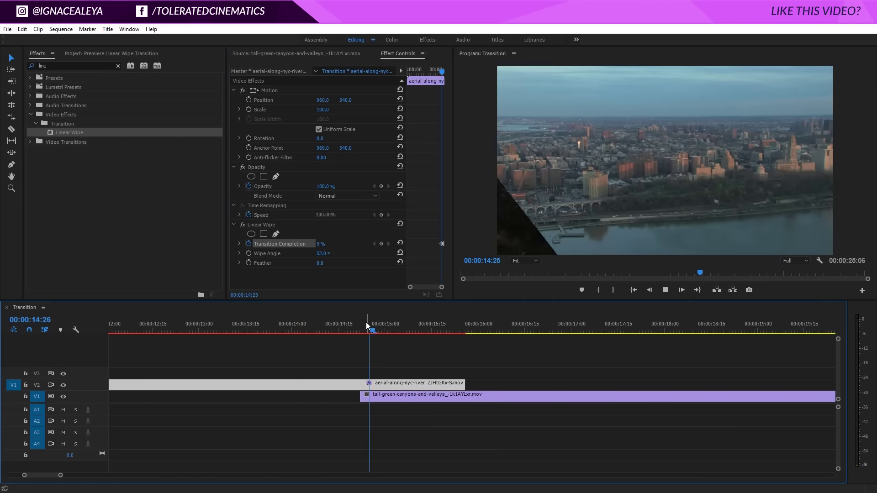
key("space")
left_click_drag(322, 254, 451, 254)
left_click(353, 325)
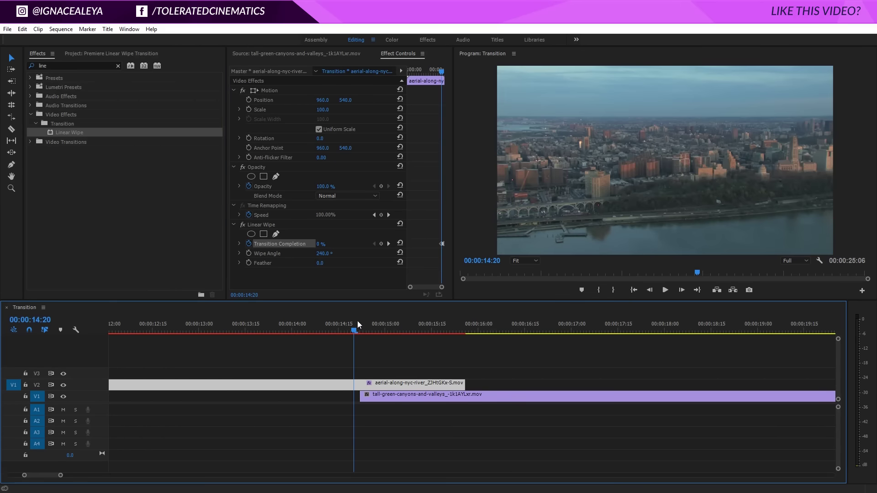
key("space")
left_click(328, 258)
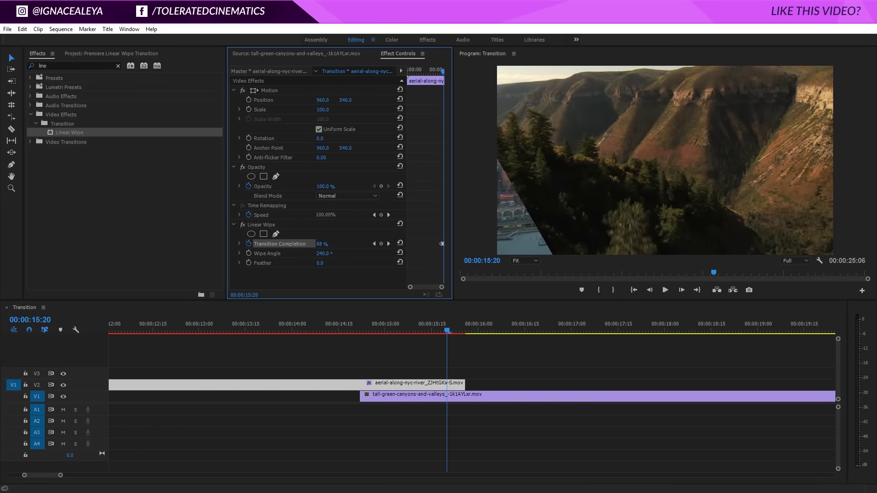
left_click_drag(323, 254, 314, 253)
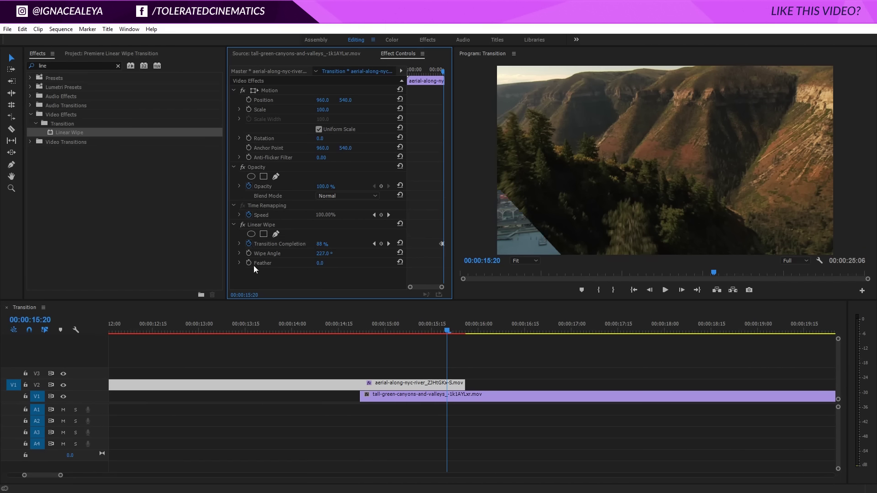
- Set the wipe Feather to 500 and play back the softened diagonal wipe
left_click_drag(425, 330, 402, 328)
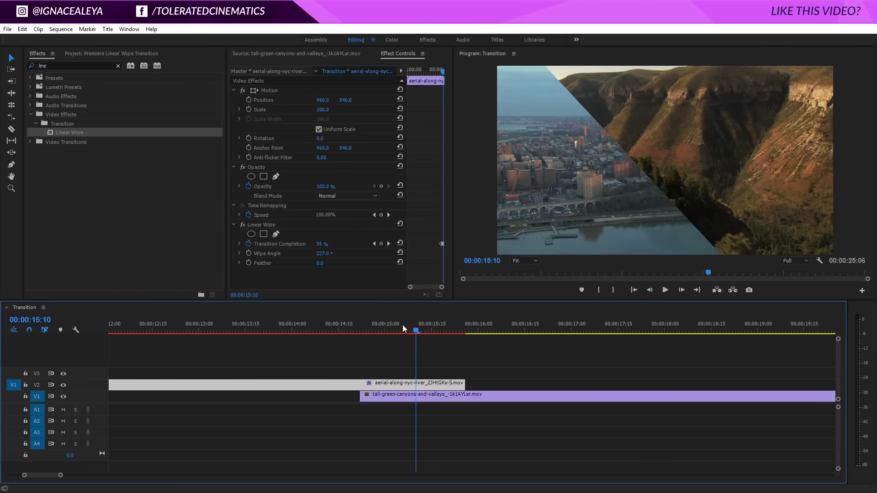
left_click(321, 262)
type("500")
key("Return")
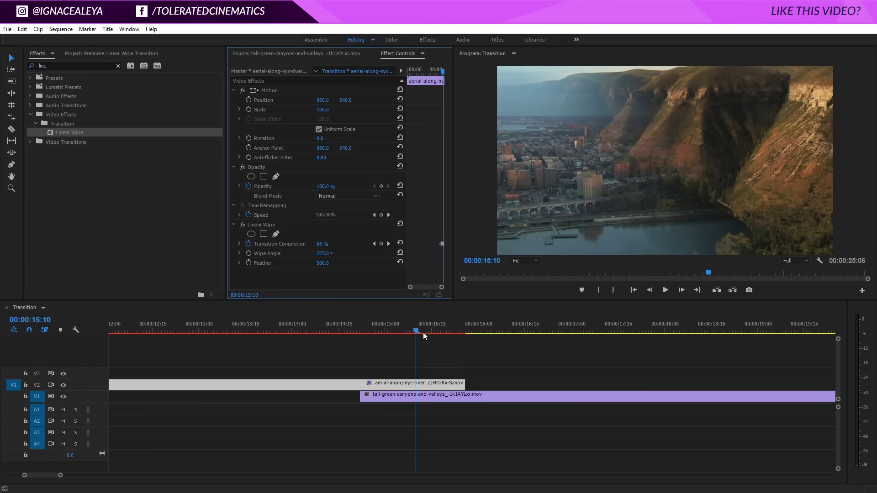
left_click_drag(422, 332, 331, 324)
key("space")
key("space")
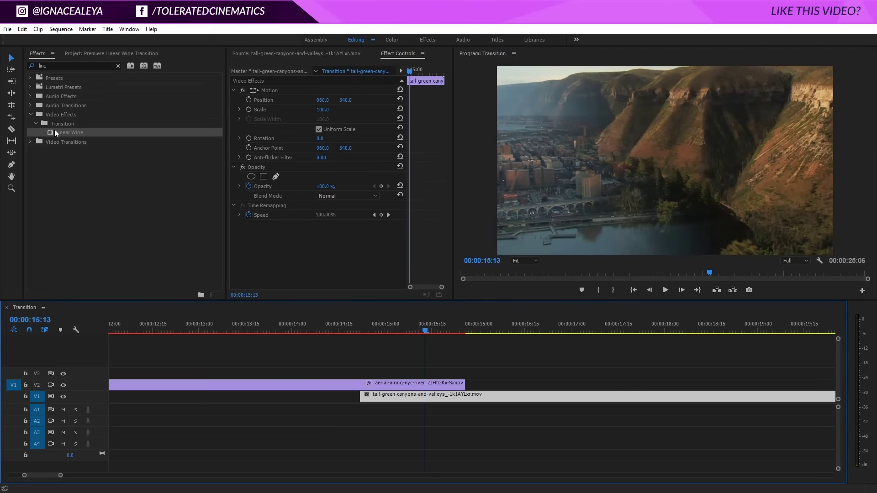
- Place Snowflake Transition Diagonal Left Bottom.mov from the Snowflake Transitions bin on V4 above the wipe and scrub through it
left_click(82, 54)
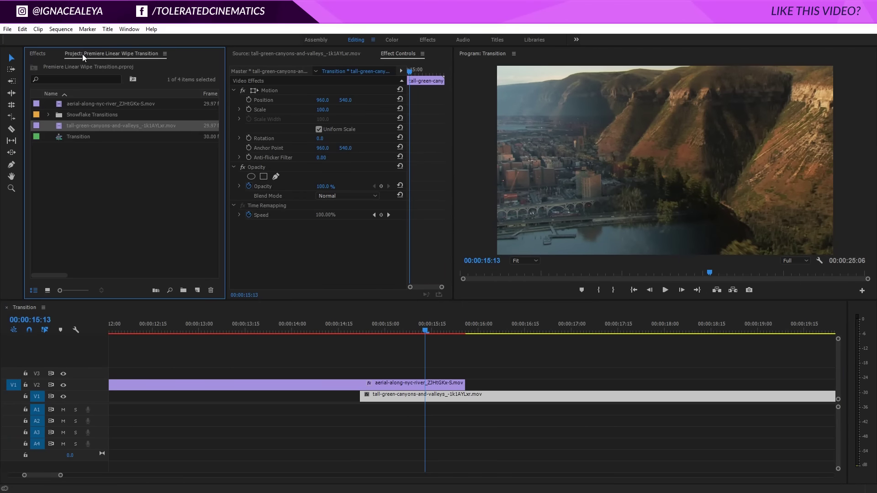
left_click(47, 115)
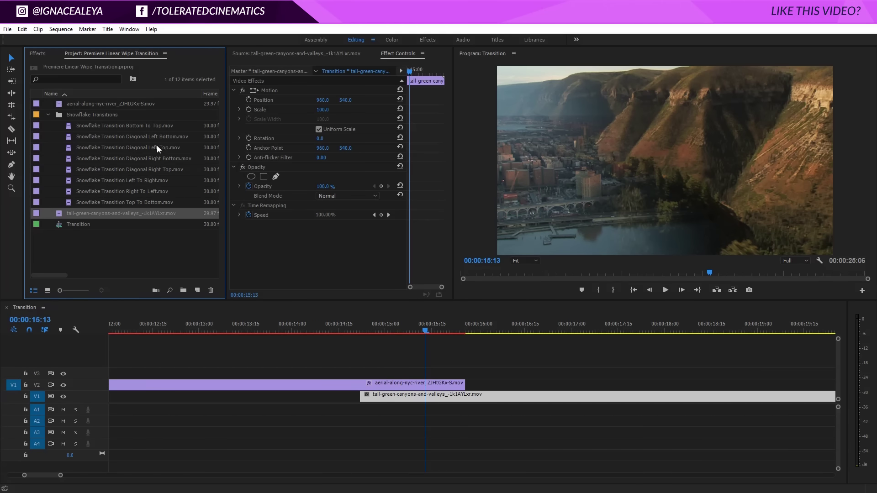
mouse_move(131, 136)
left_mouse_down()
mouse_move(337, 368)
mouse_move(384, 364)
left_mouse_up()
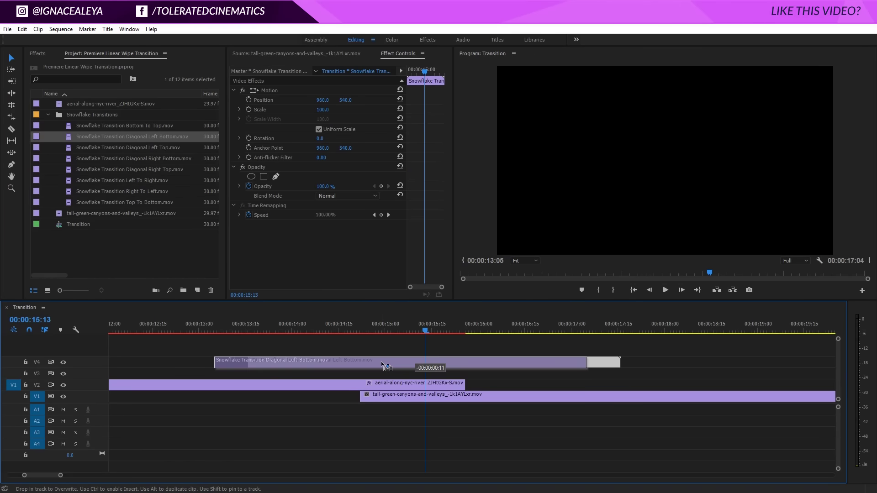
left_click_drag(384, 364, 382, 362)
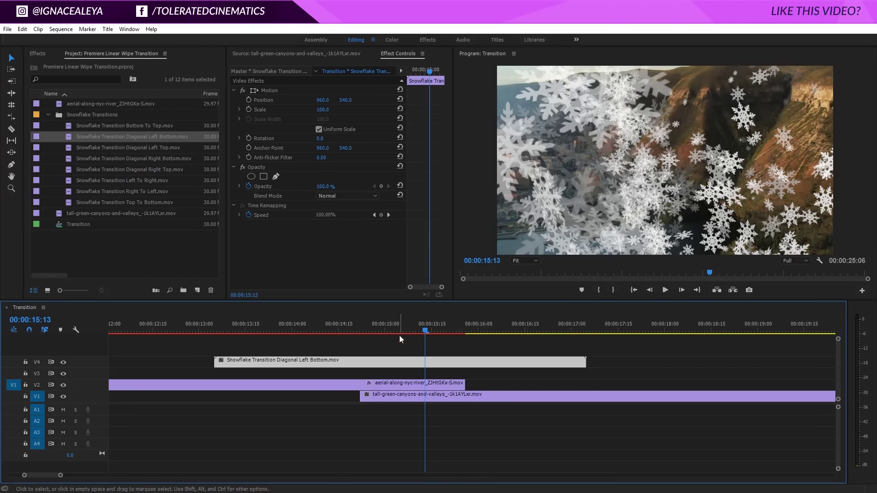
left_click(382, 330)
mouse_move(383, 330)
left_mouse_down()
mouse_move(446, 331)
mouse_move(431, 333)
left_mouse_up()
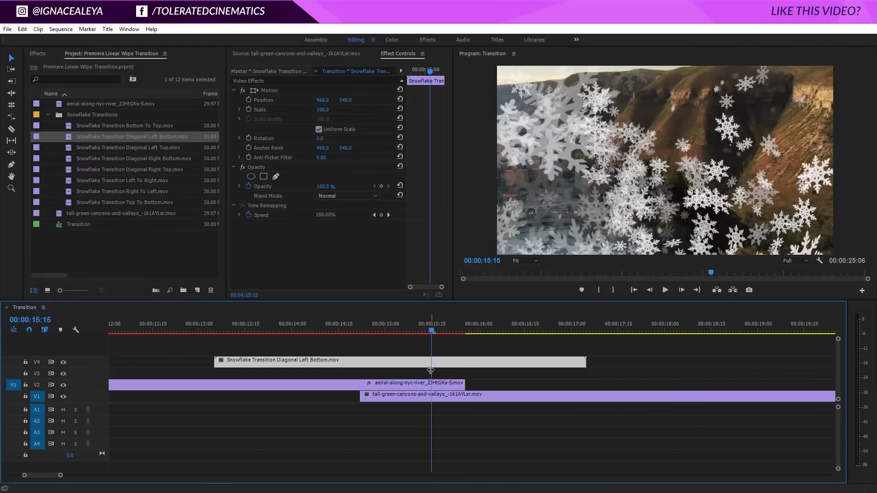
- Shift both Transition Completion keyframes later so the wipe finishes around 15:15
left_click(430, 386)
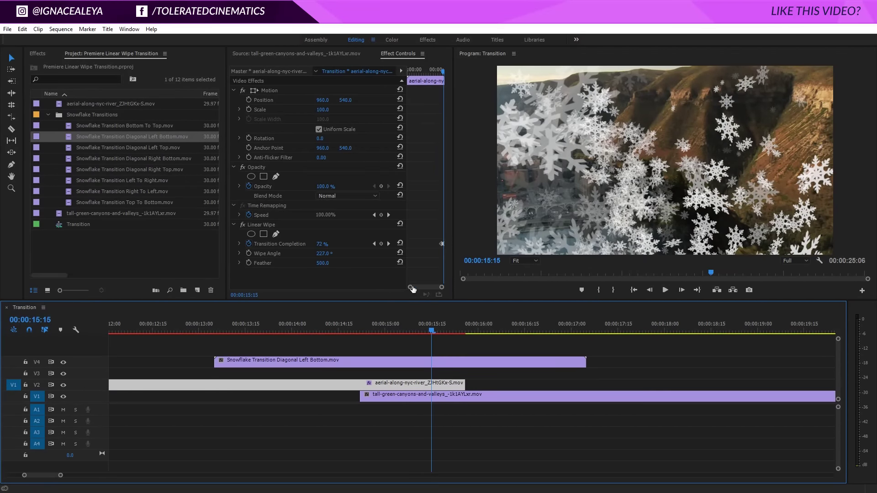
left_click_drag(412, 287, 416, 288)
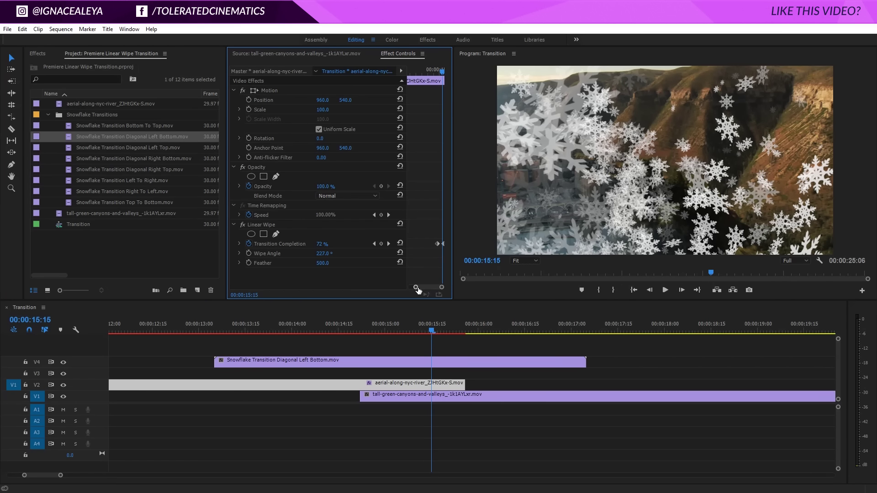
left_click_drag(415, 289, 418, 289)
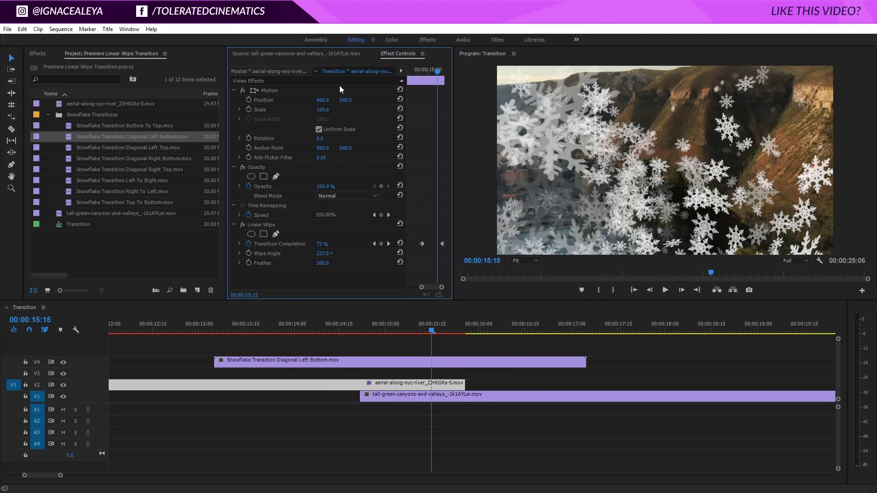
left_click_drag(423, 243, 438, 241)
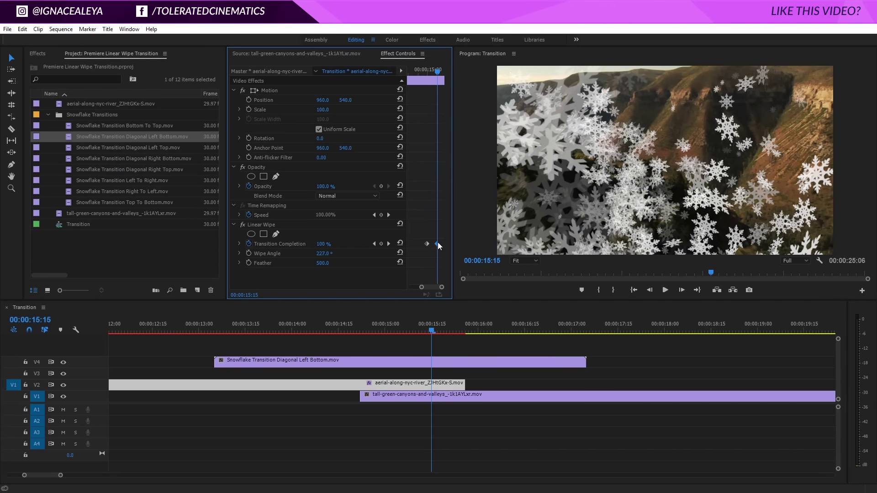
left_click(419, 330)
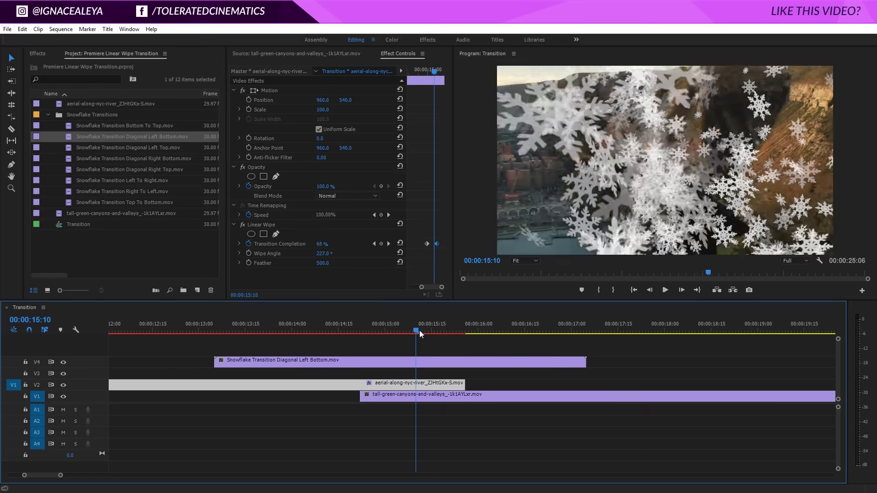
left_click_drag(425, 243, 430, 242)
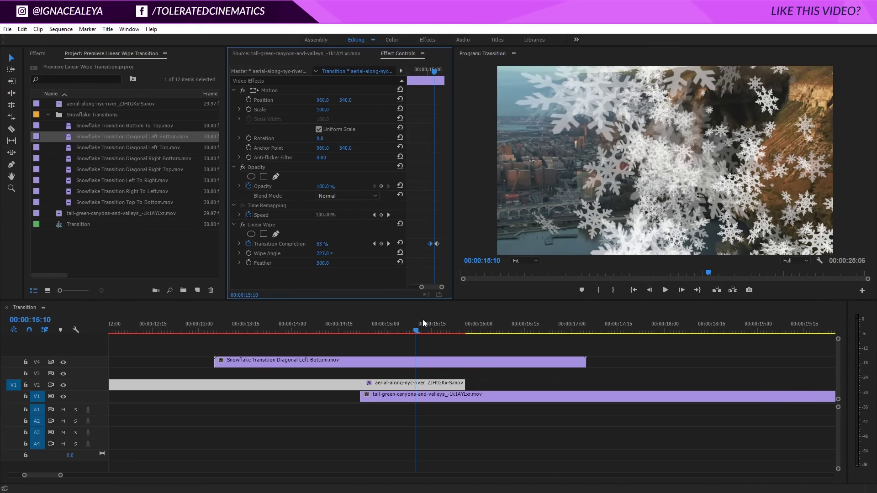
mouse_move(414, 331)
left_mouse_down()
mouse_move(382, 326)
mouse_move(447, 322)
mouse_move(418, 351)
left_mouse_up()
- Set the V4 snowflake clip to 200% speed and move it later over the wipe
left_click(416, 360)
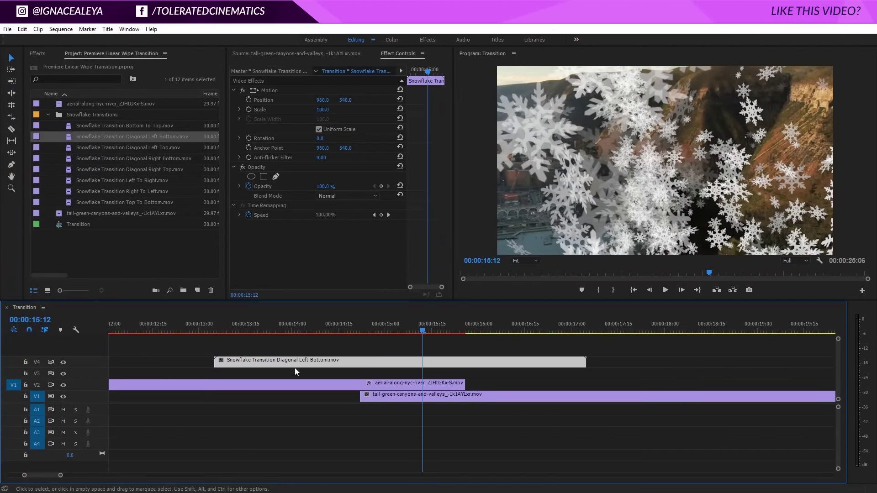
right_click(358, 361)
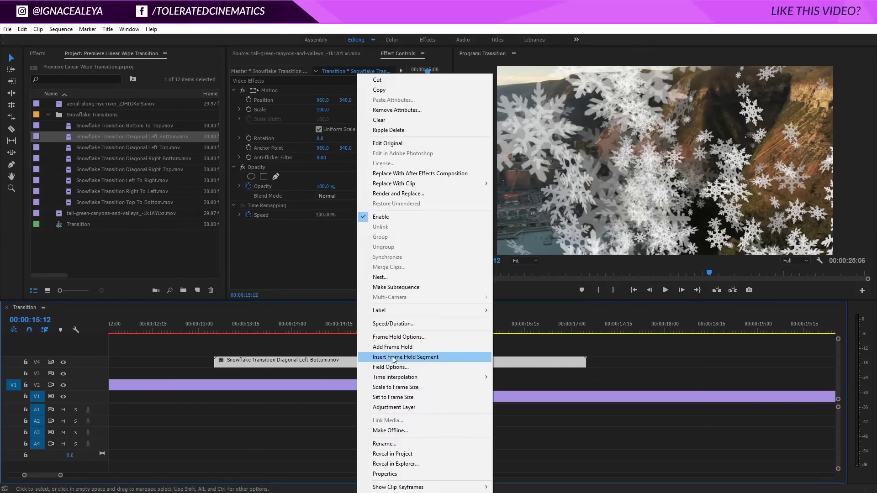
left_click(405, 323)
type("200")
key("Return")
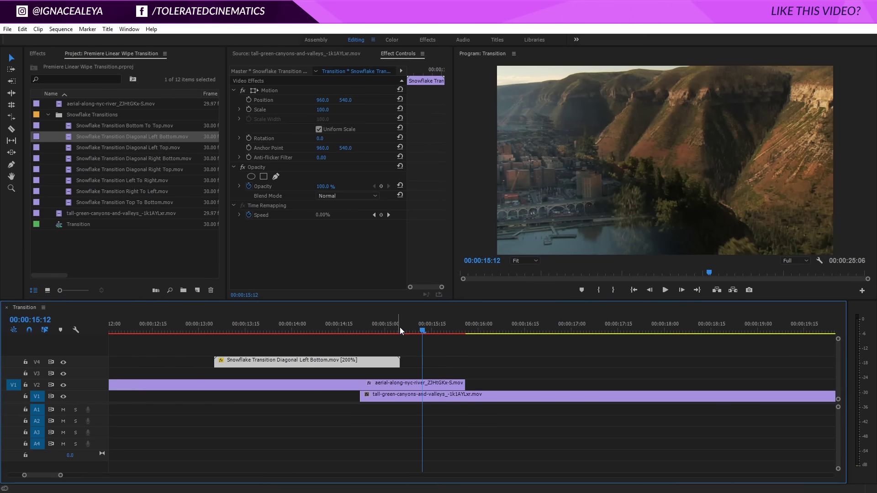
mouse_move(318, 363)
left_mouse_down()
mouse_move(410, 368)
mouse_move(398, 362)
left_mouse_up()
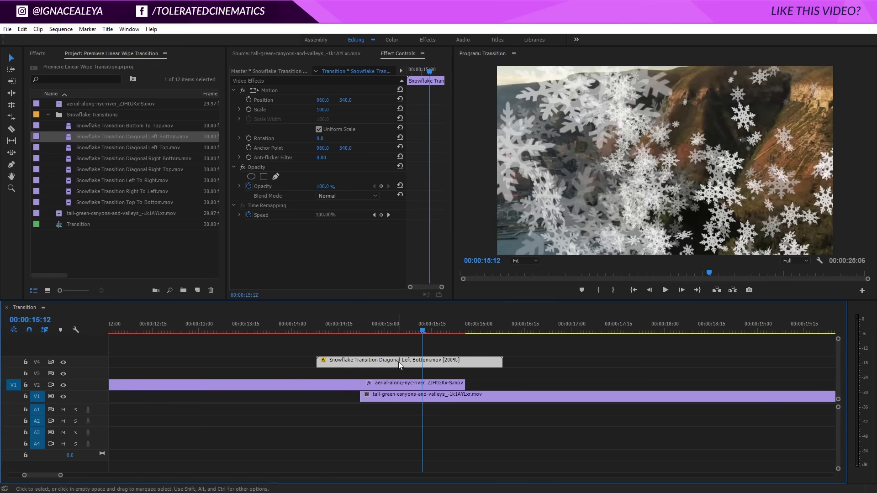
left_click(413, 383)
mouse_move(423, 332)
left_mouse_down()
mouse_move(392, 332)
mouse_move(309, 364)
left_mouse_up()
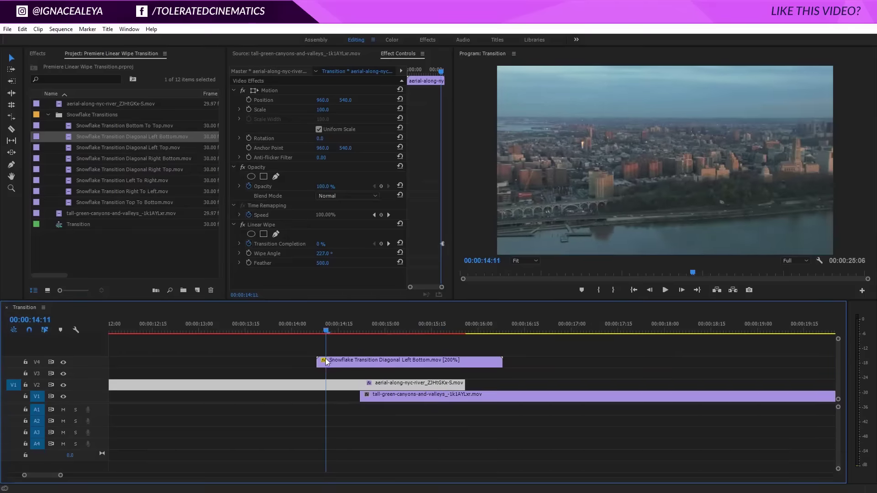
key("space")
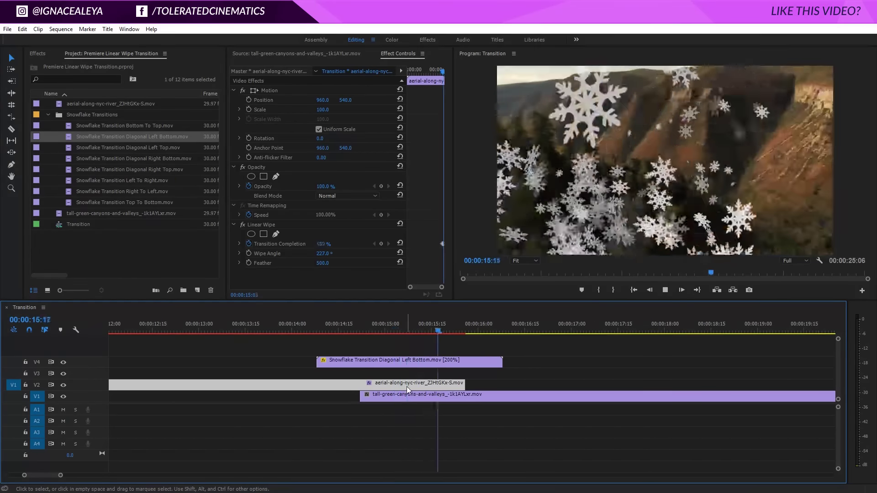
left_click(406, 394)
left_click(281, 330)
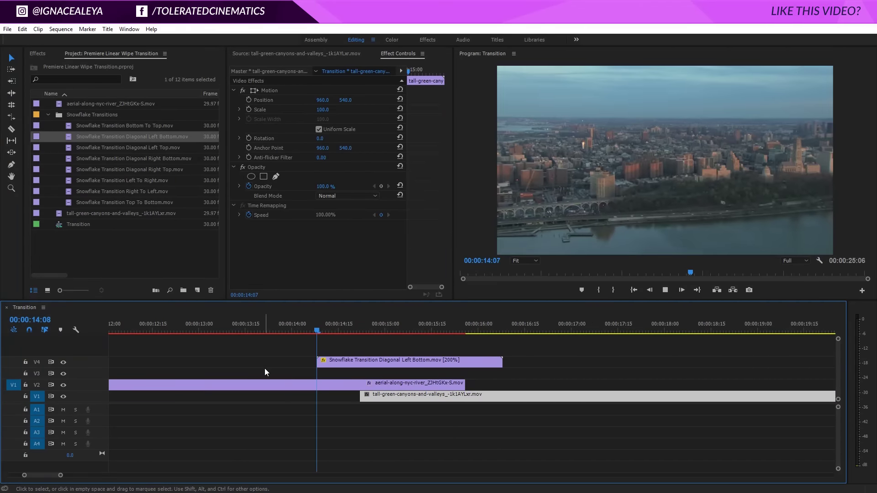
left_click(319, 363)
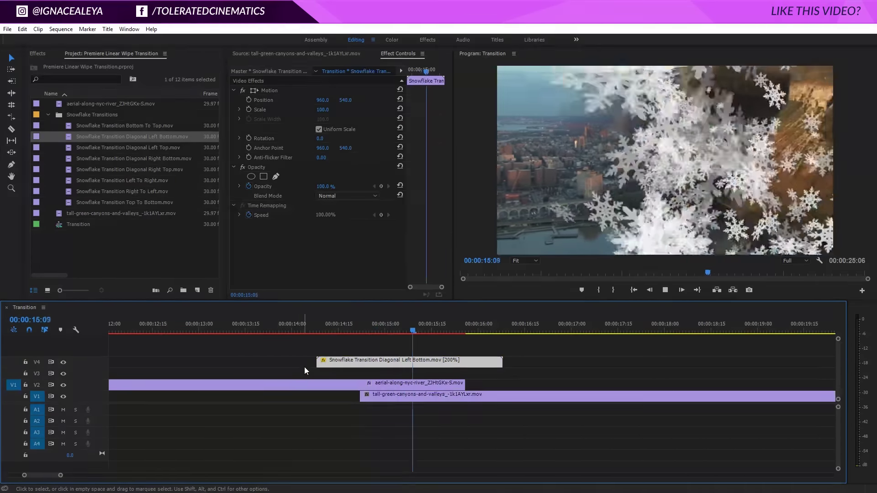
key("space")
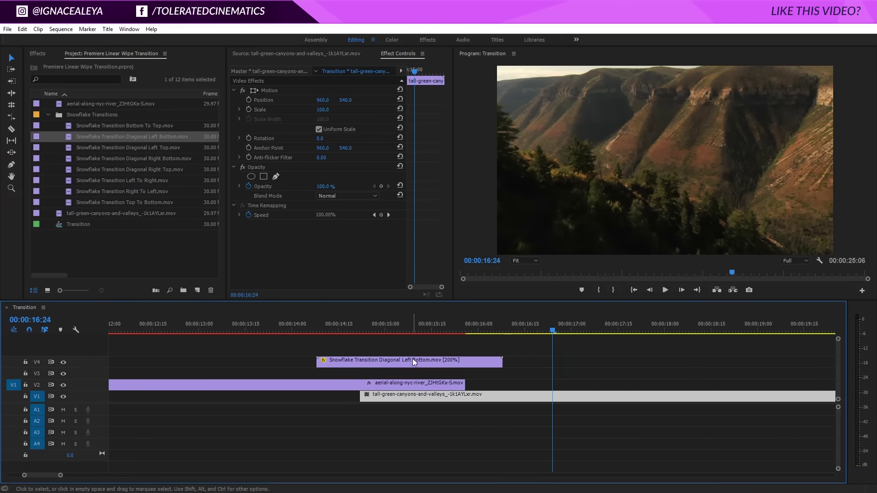
mouse_move(423, 327)
left_mouse_down()
mouse_move(350, 326)
mouse_move(411, 339)
left_mouse_up()
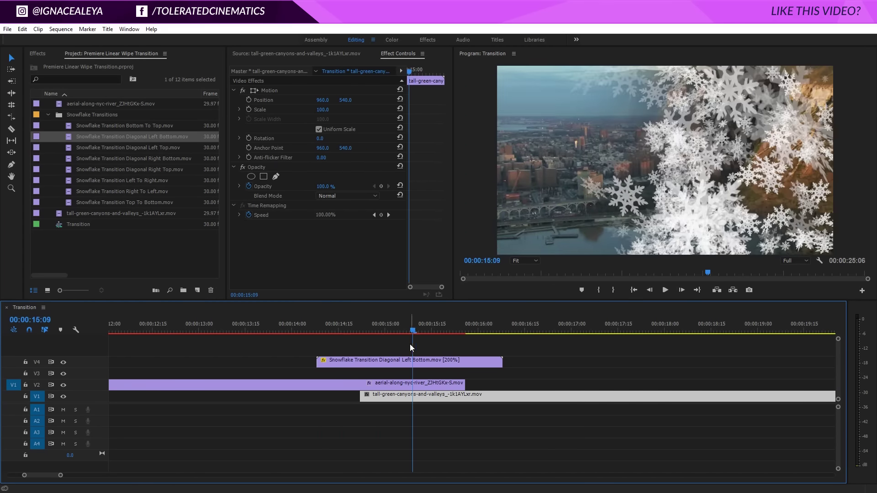
left_click(478, 333)
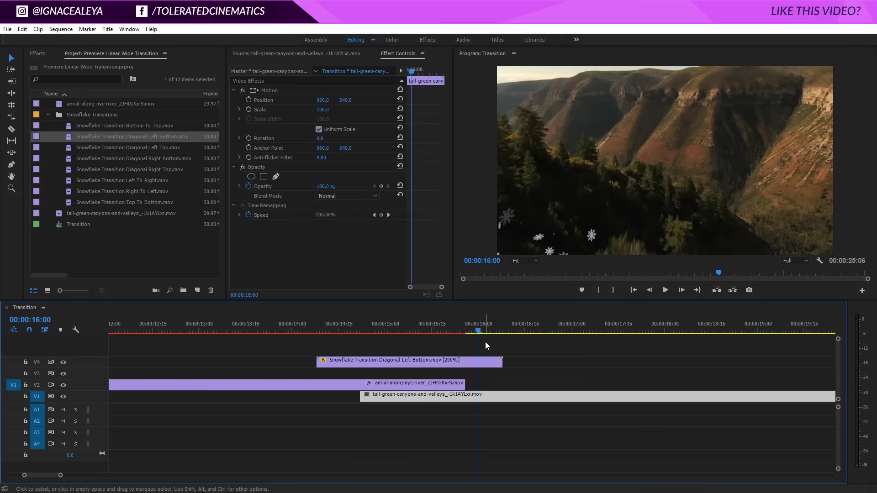